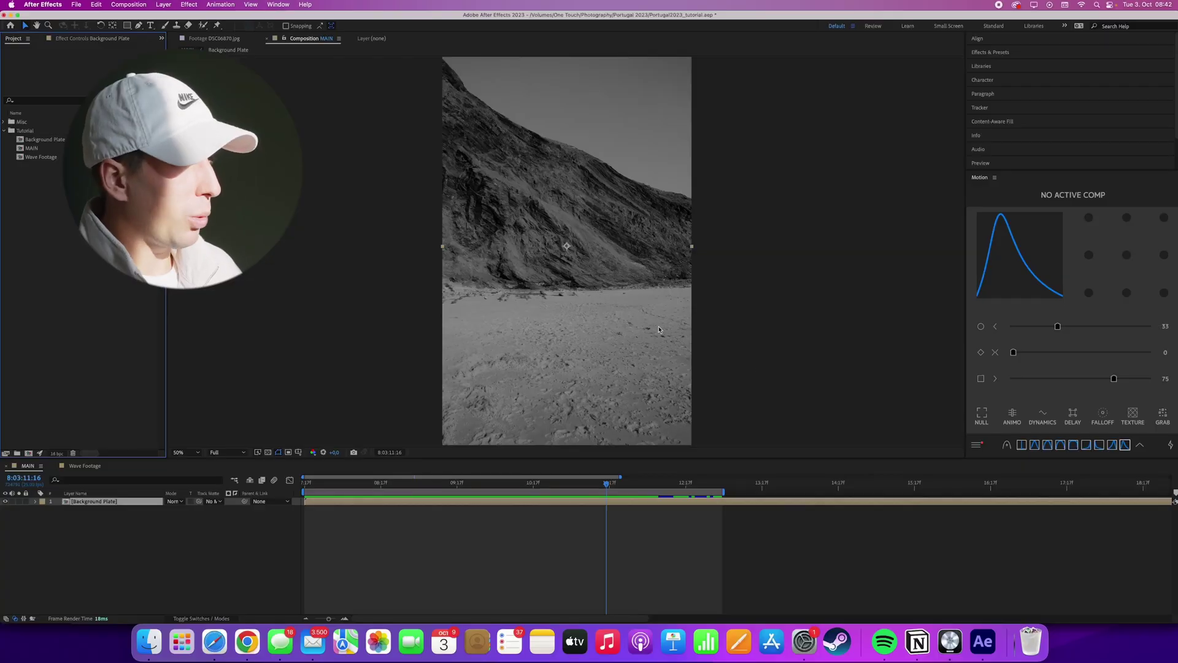
# Scrub back through the Background Plate beach footage and play it back
pyautogui.moveTo(568, 372); pyautogui.dragTo(581, 370)
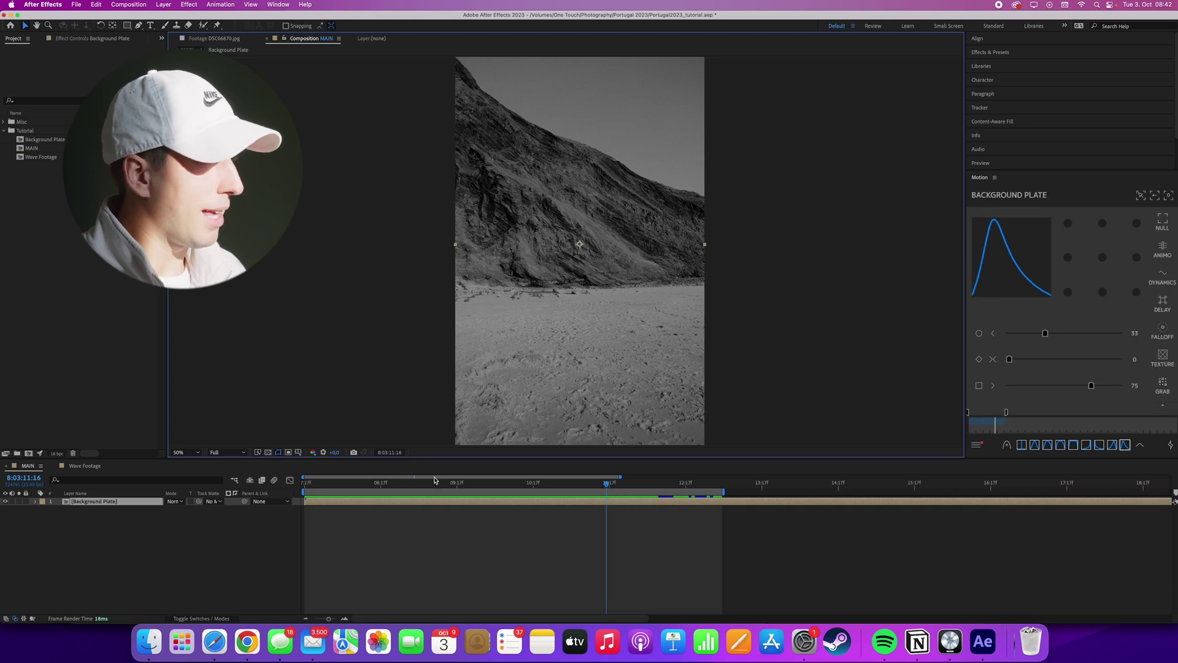
pyautogui.moveTo(434, 481); pyautogui.dragTo(337, 502)
pyautogui.press('space')
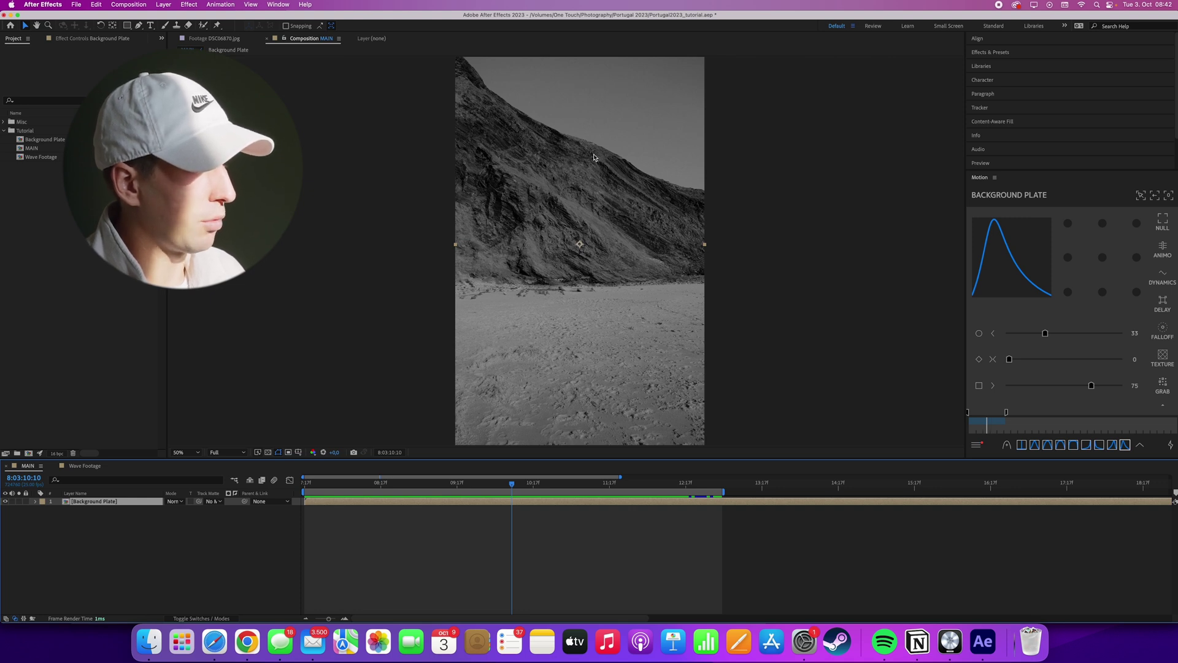
pyautogui.moveTo(512, 482); pyautogui.dragTo(469, 485)
# Create a new composition named 'Displacement Map'
pyautogui.click(128, 4)
pyautogui.click(141, 15)
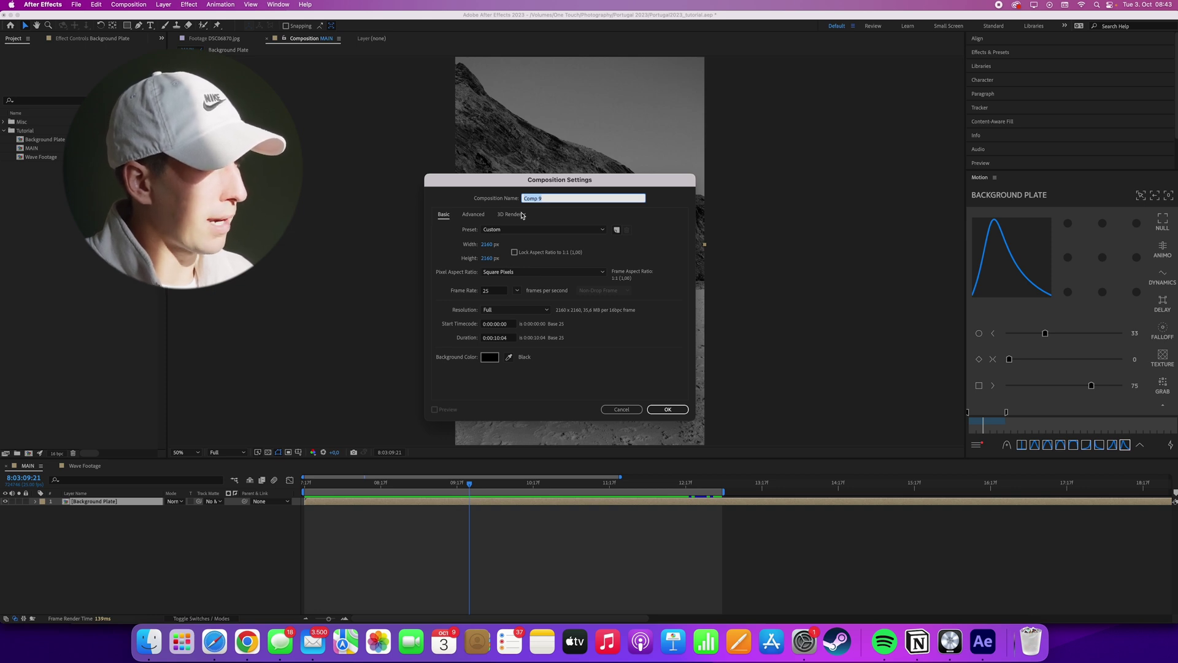
pyautogui.write('Displace')
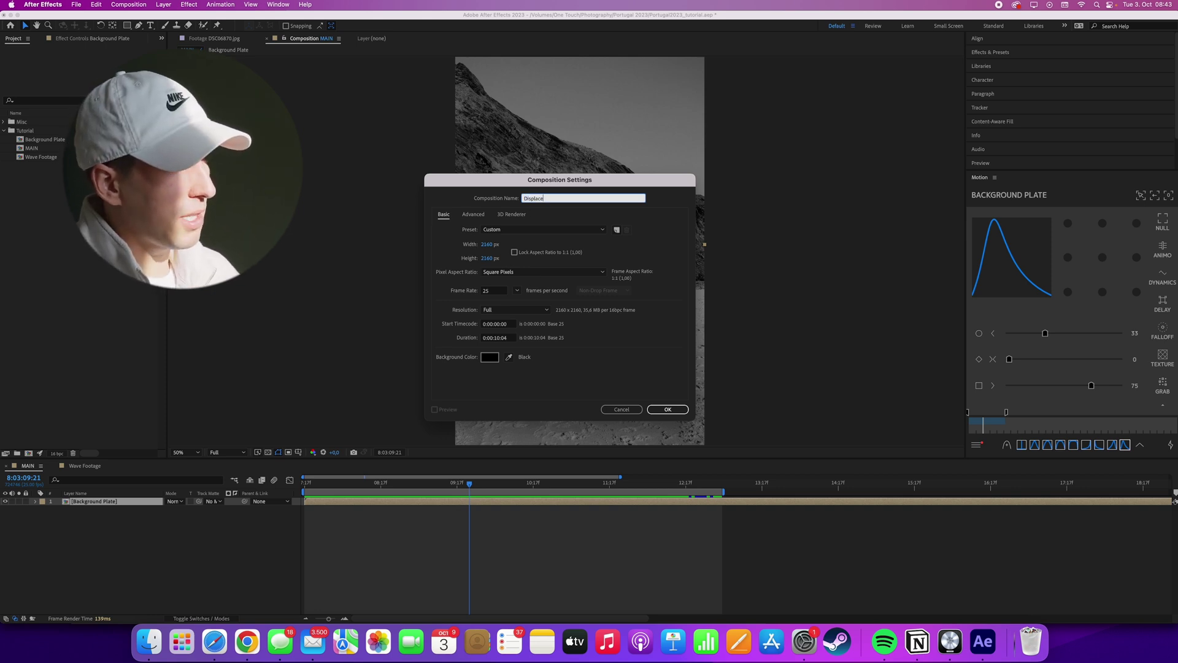
pyautogui.write('ment Map')
pyautogui.press('Return')
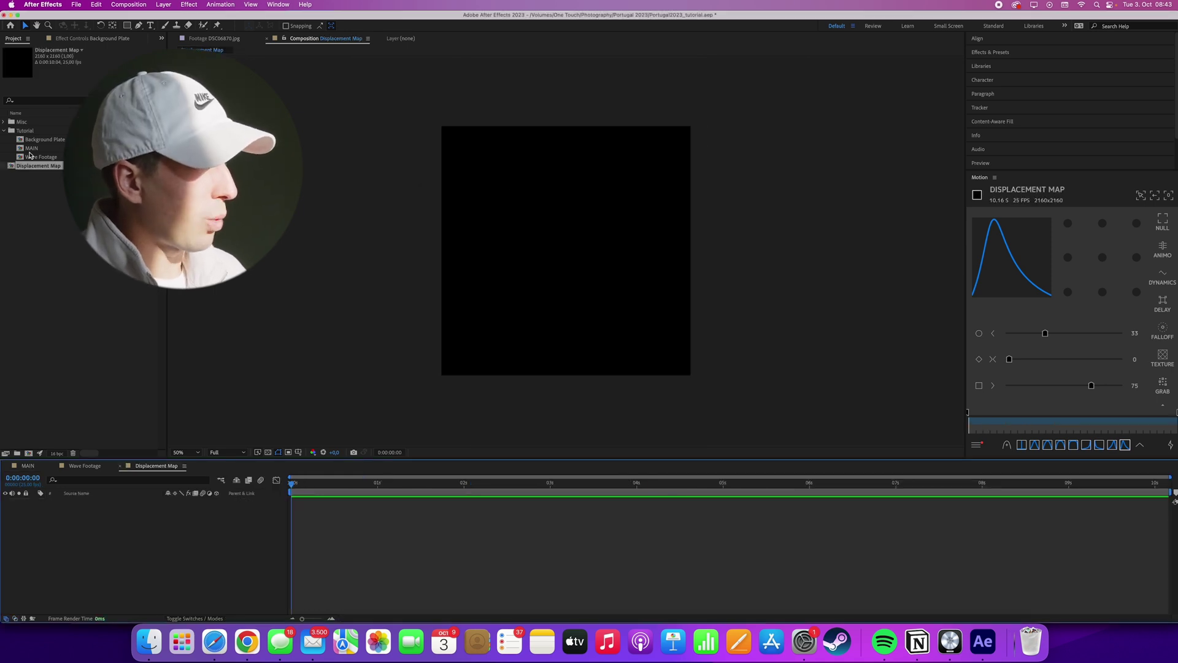
# Add the Wave Footage to it and scale it up to fill the square frame
pyautogui.moveTo(35, 157); pyautogui.dragTo(137, 518)
pyautogui.press('s')
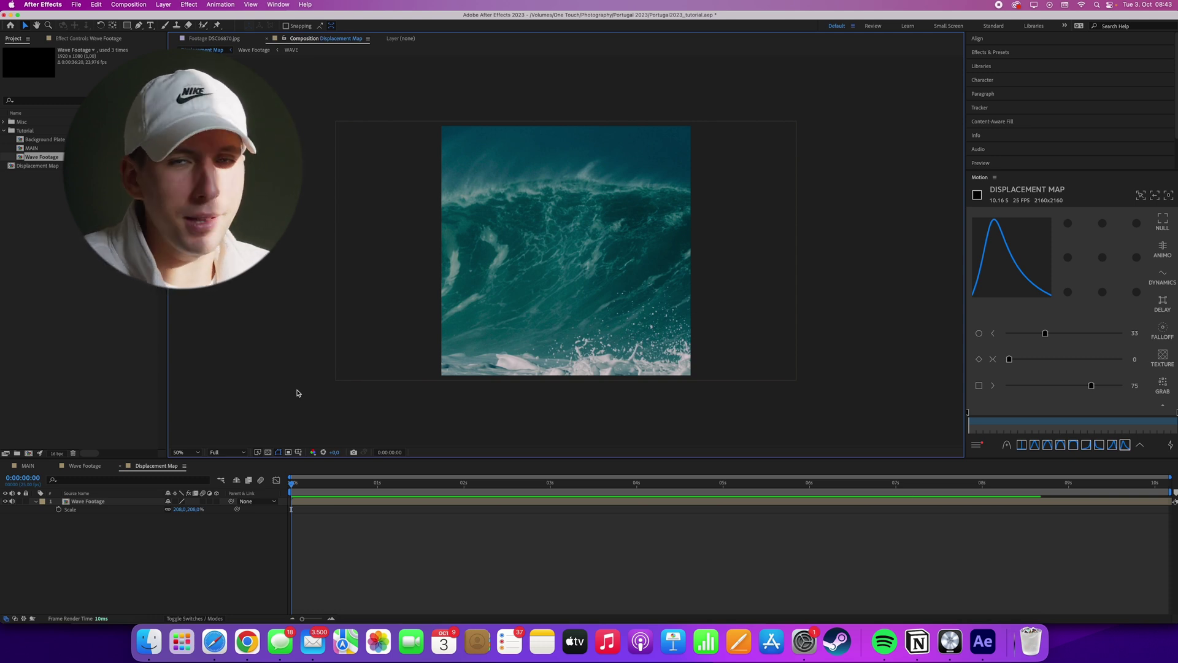
pyautogui.click(92, 501)
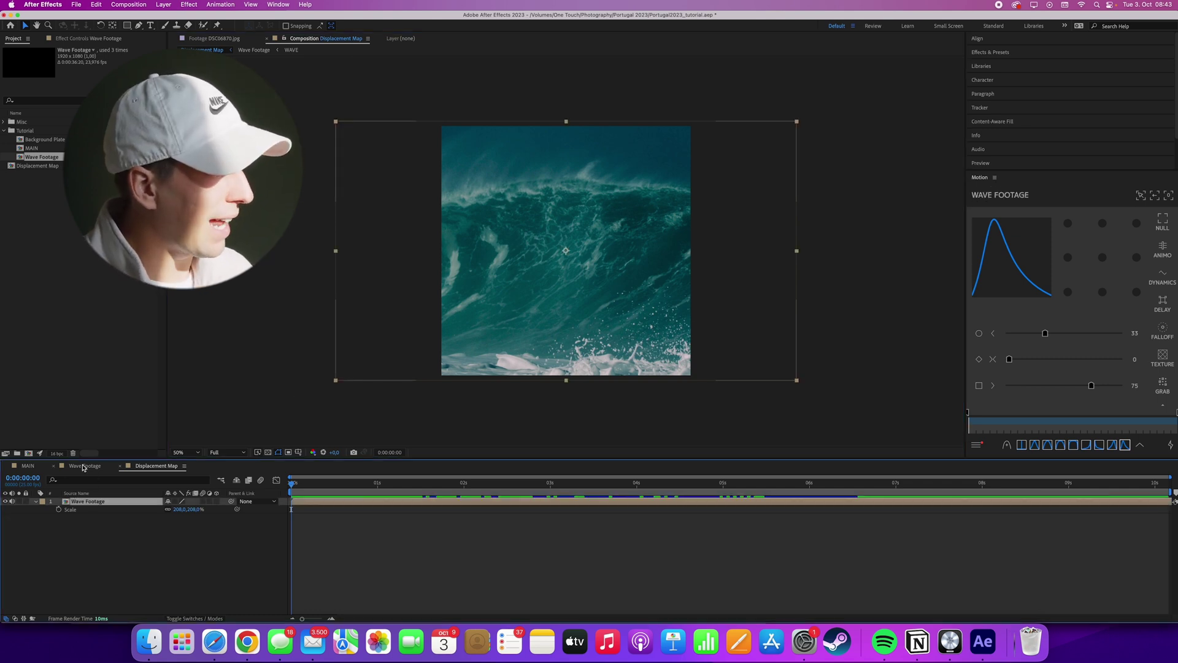
# Go back to the MAIN composition and close the Wave Footage timeline
pyautogui.click(29, 466)
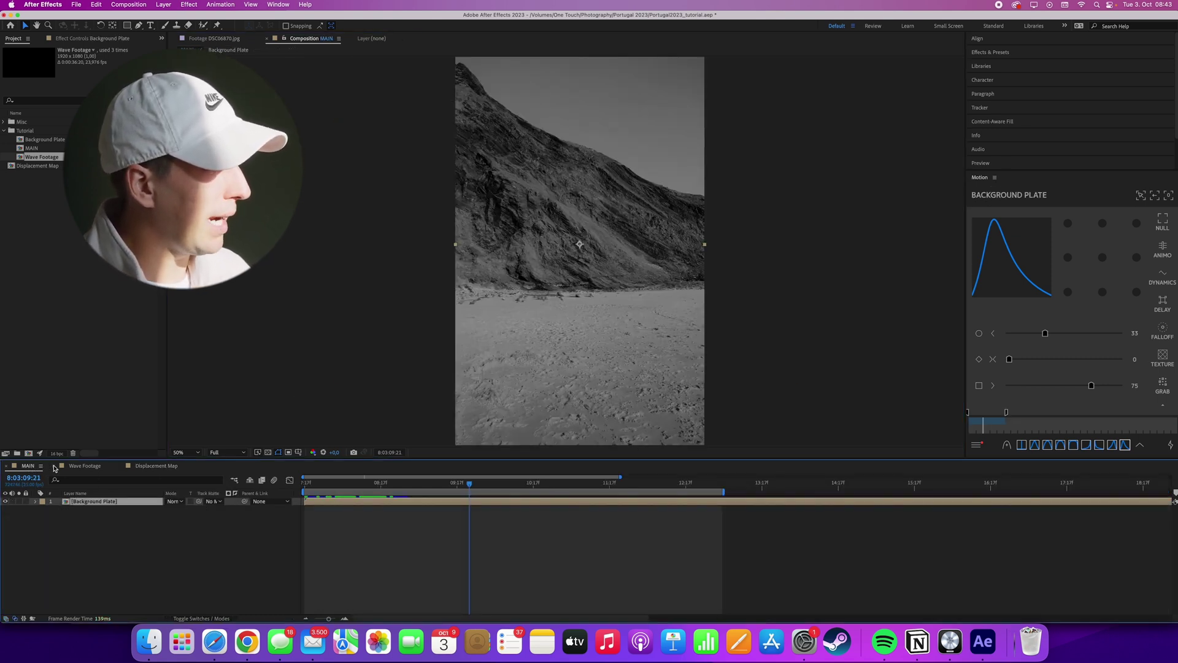
pyautogui.click(54, 467)
pyautogui.click(223, 565)
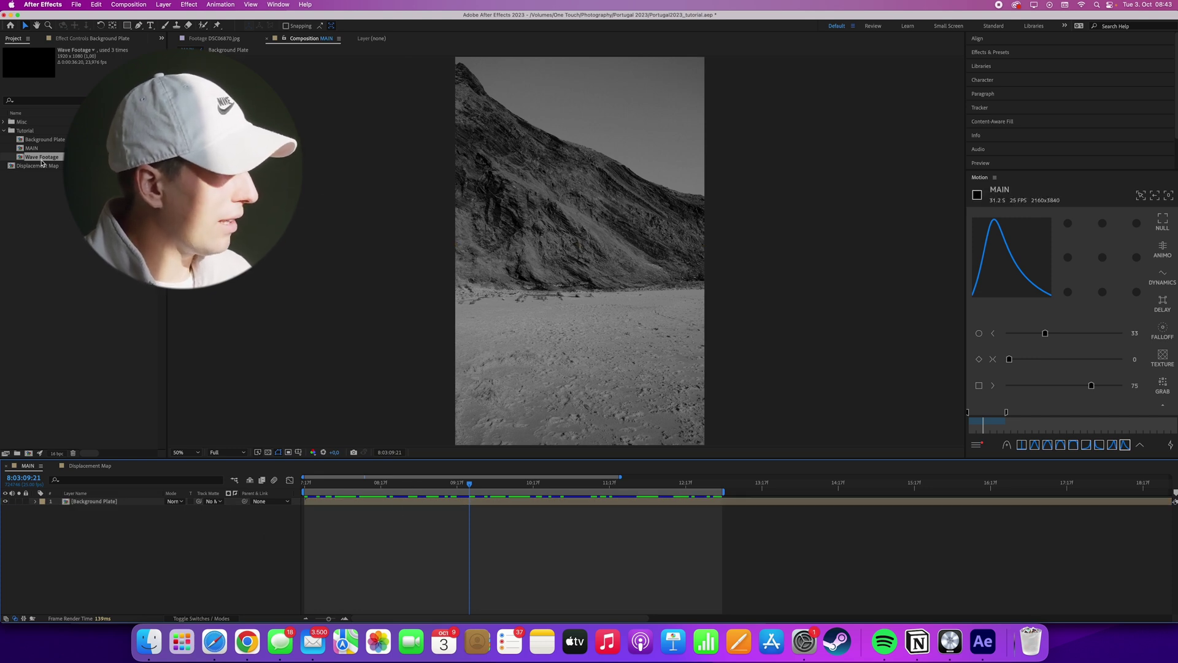
# Place the Displacement Map comp above the Background Plate in MAIN as a 3D layer
pyautogui.moveTo(38, 165); pyautogui.dragTo(121, 509)
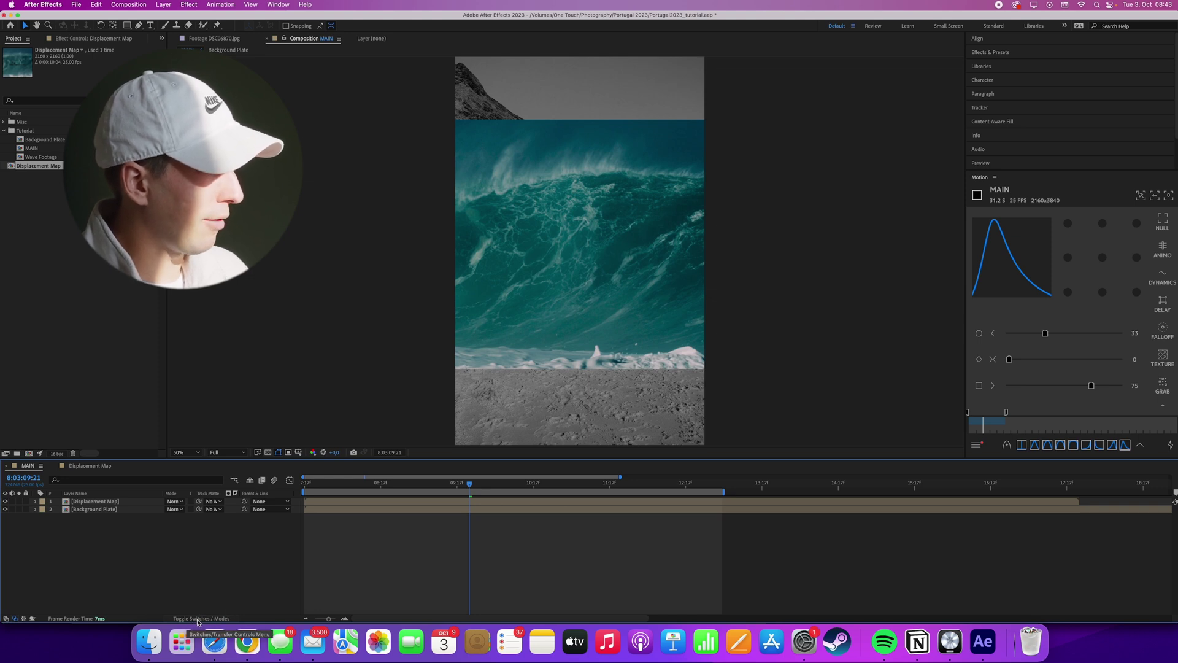
pyautogui.click(197, 619)
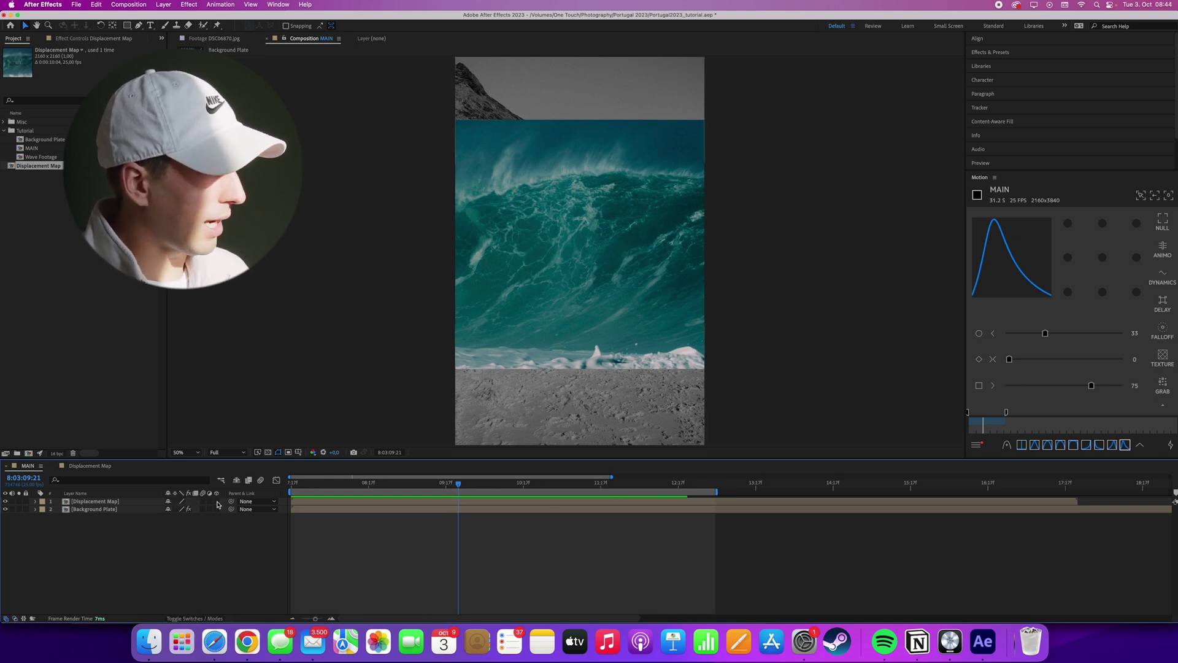
pyautogui.click(217, 501)
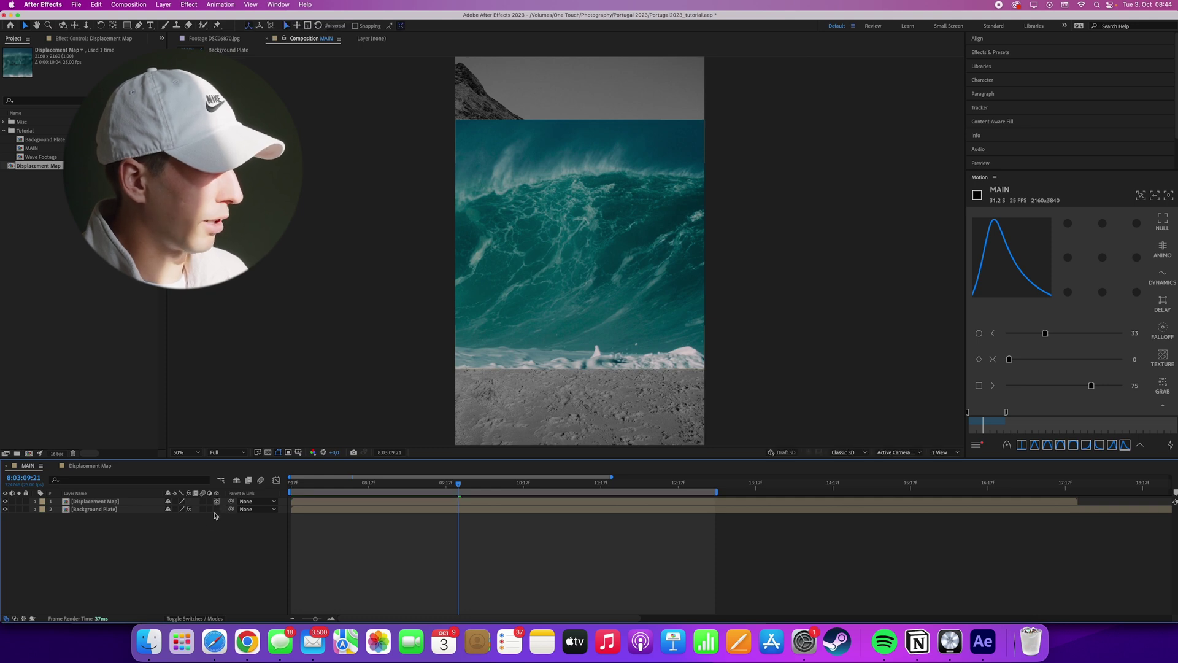
pyautogui.click(94, 501)
pyautogui.click(209, 554)
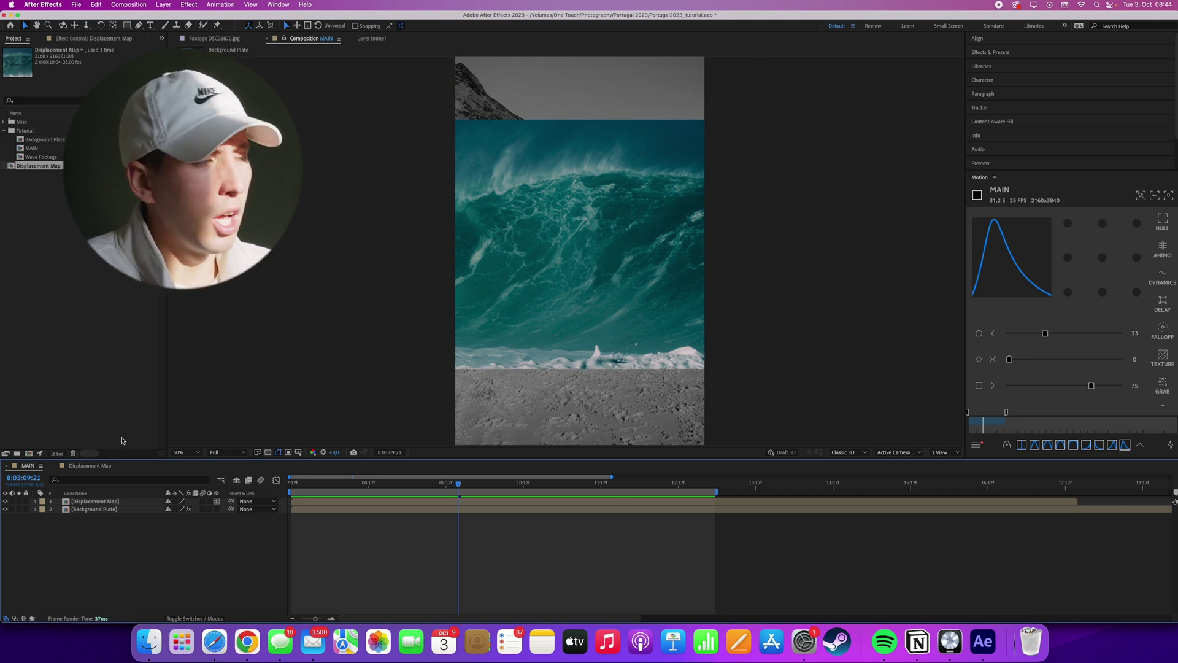
pyautogui.click(105, 509)
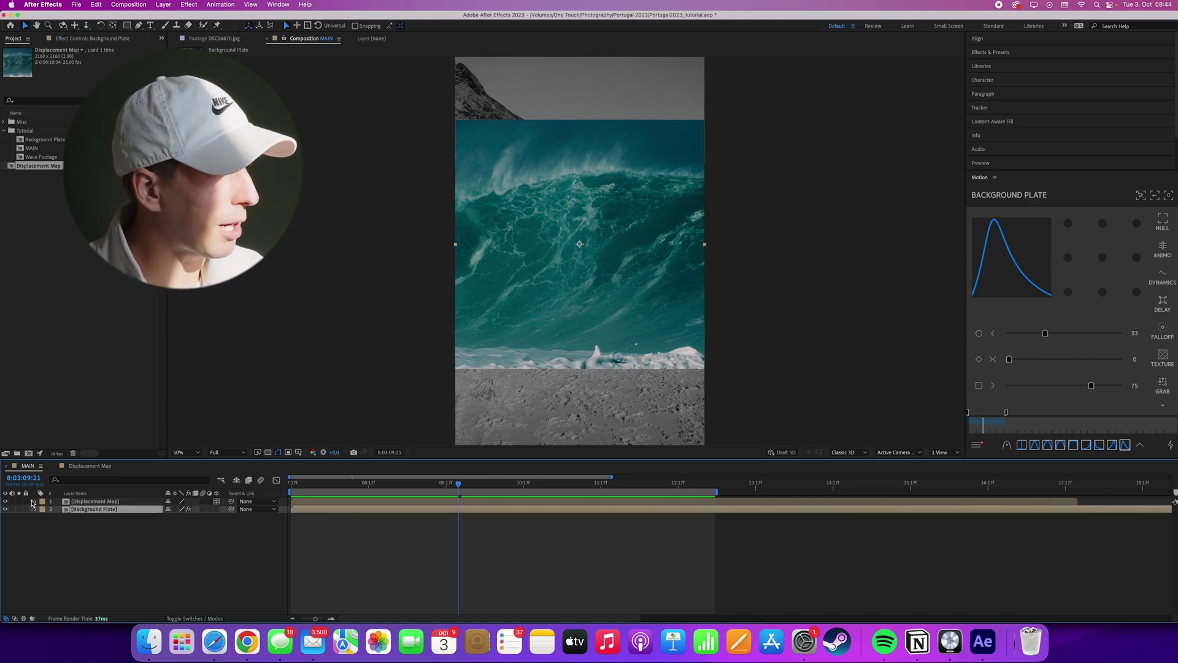
# Hide the Displacement Map layer and run Track Camera on the Background Plate layer
pyautogui.click(6, 502)
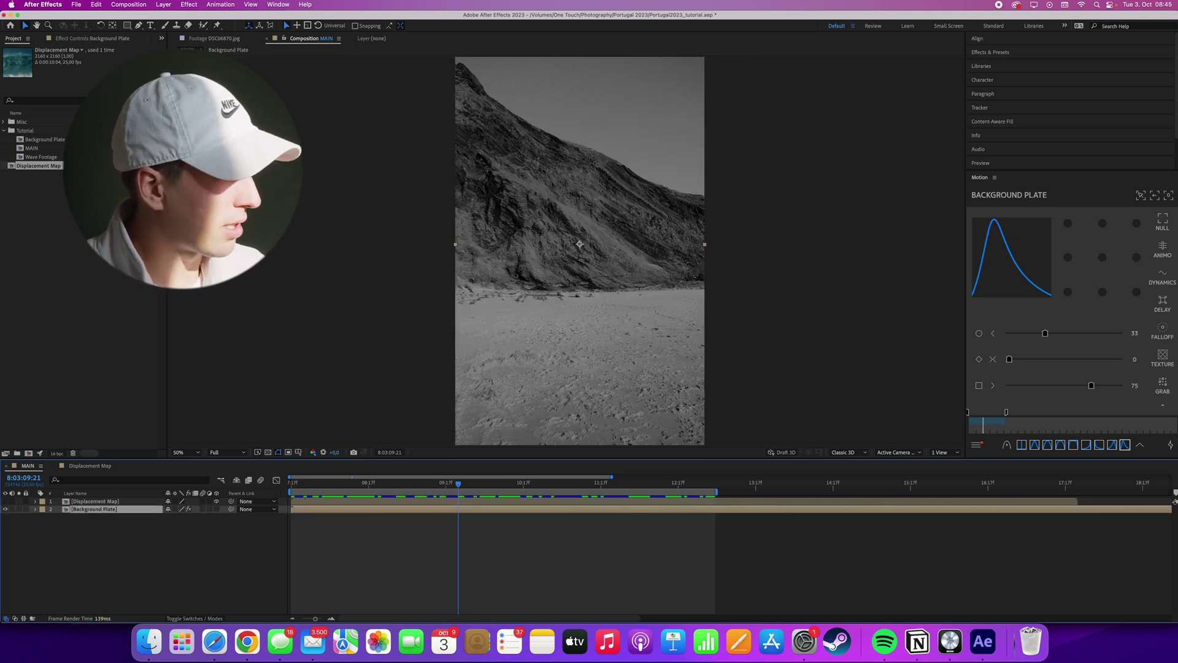
pyautogui.rightClick(88, 509)
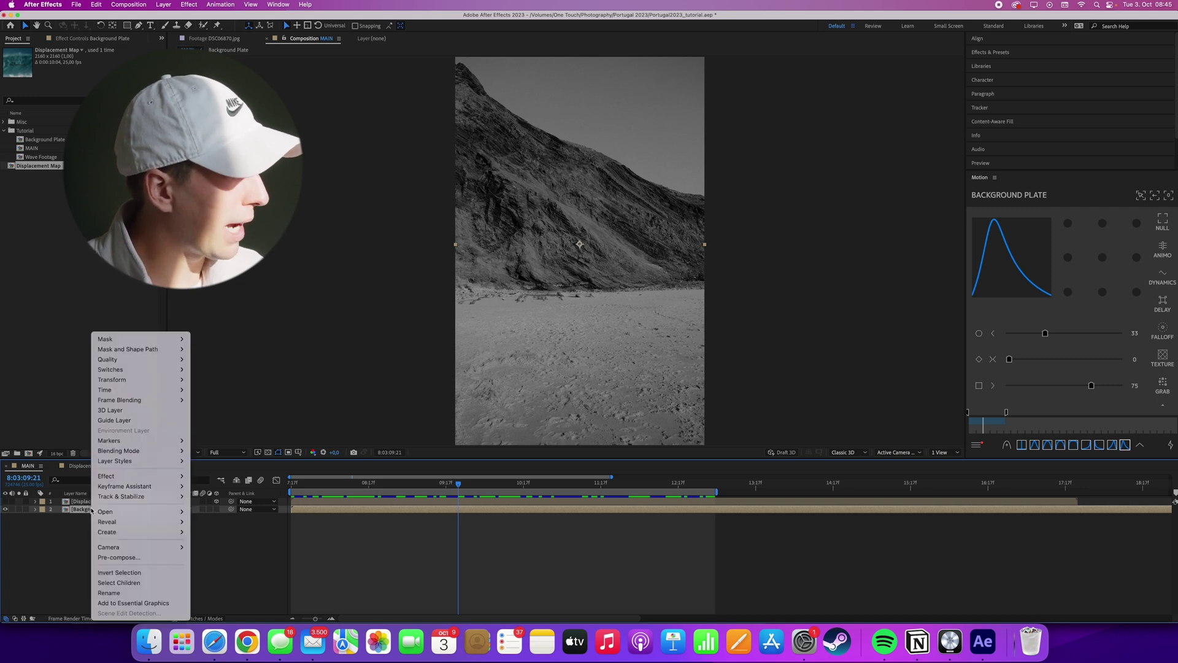
pyautogui.moveTo(165, 496)
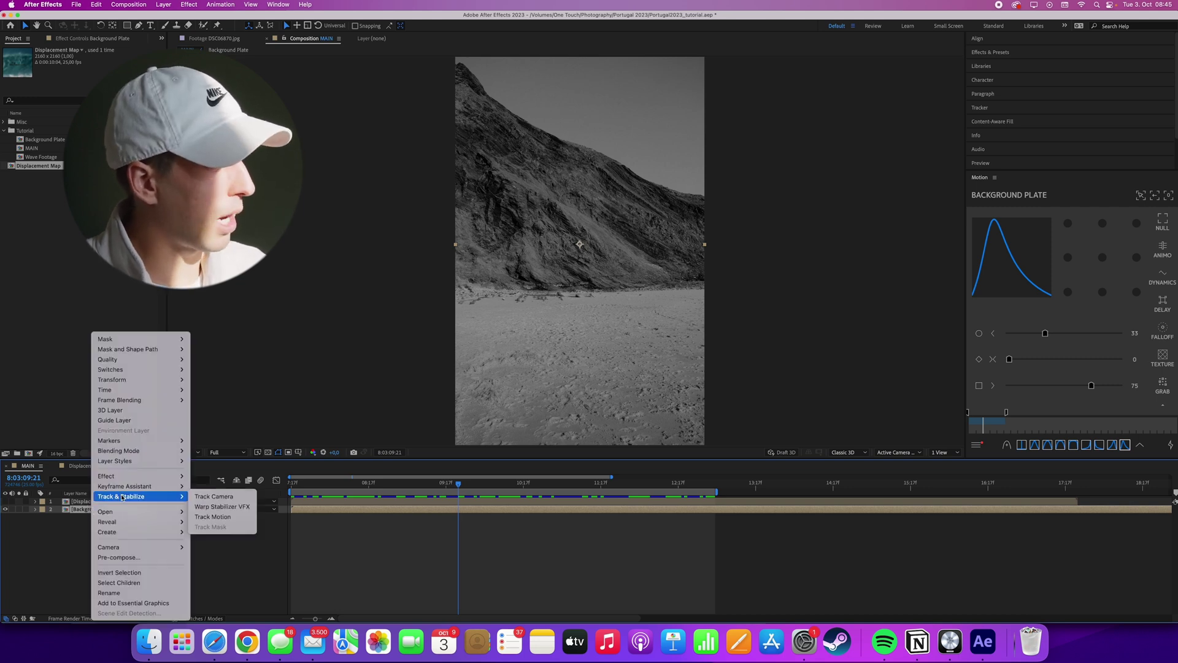
pyautogui.click(201, 495)
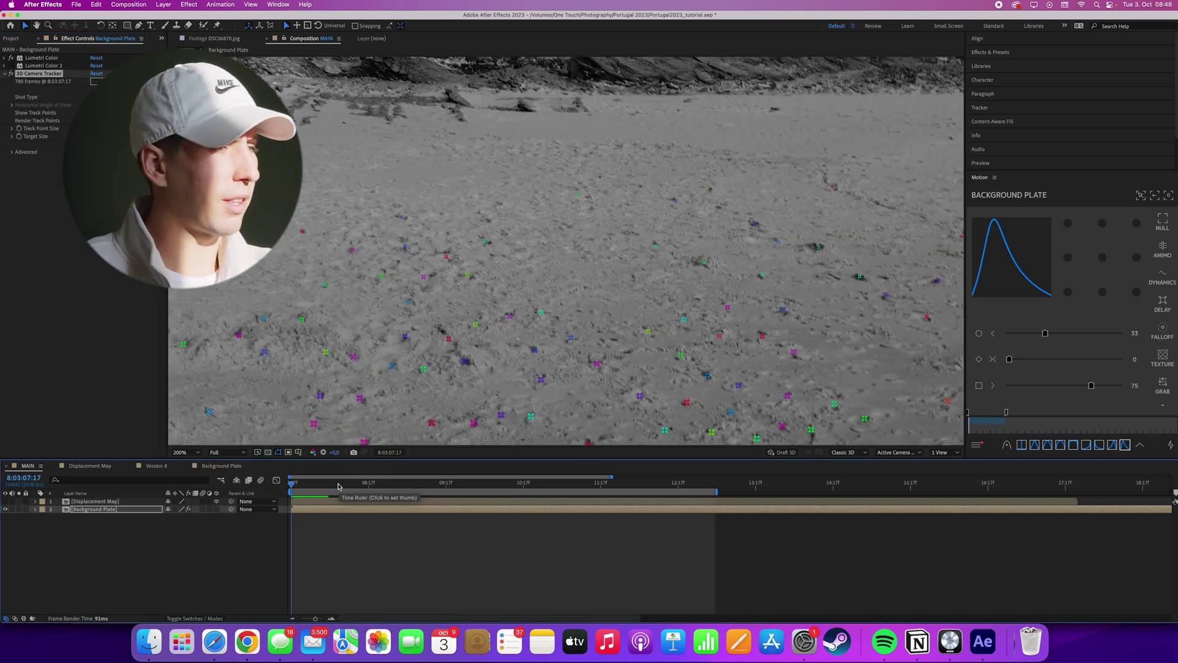
# At frame 8:03:10:05, create a 3D Tracker Camera from track points on the sand
pyautogui.click(330, 485)
pyautogui.moveTo(337, 490); pyautogui.dragTo(487, 485)
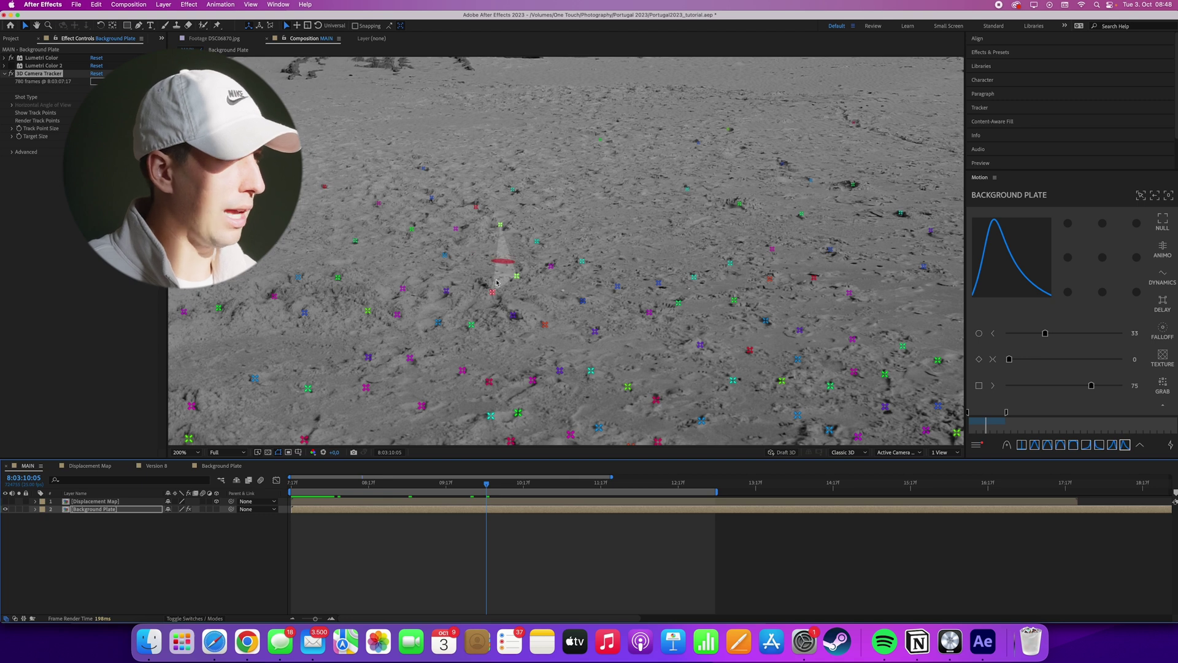
pyautogui.scroll(-3, 518, 197)
pyautogui.press('v')
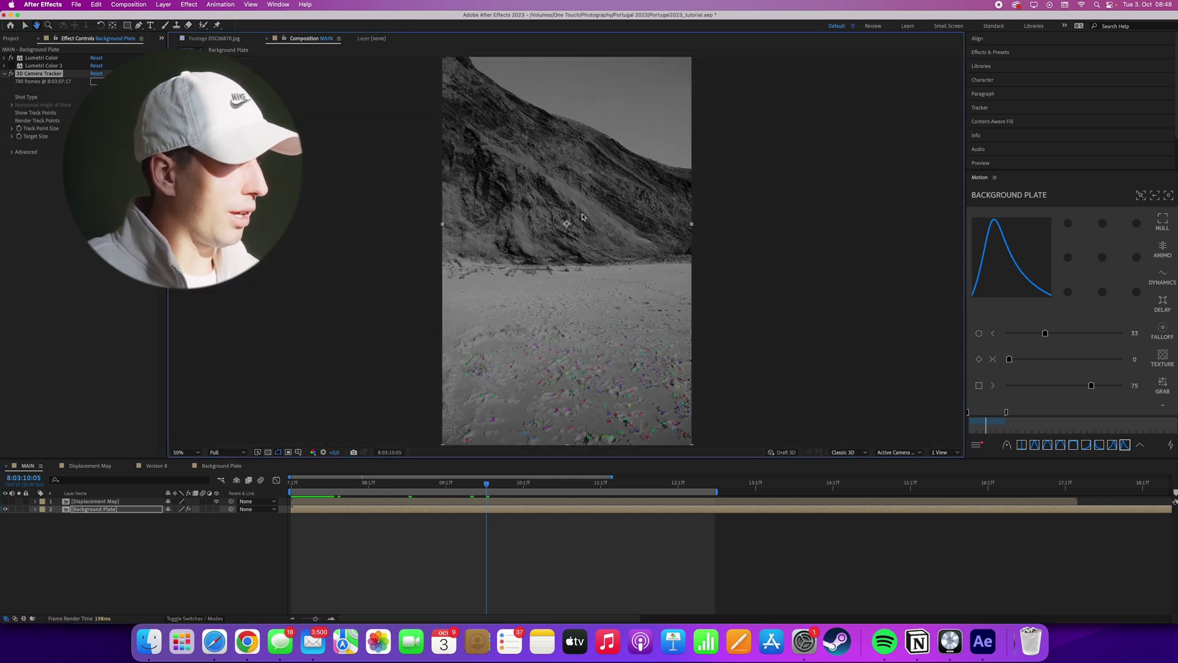
pyautogui.click(114, 144)
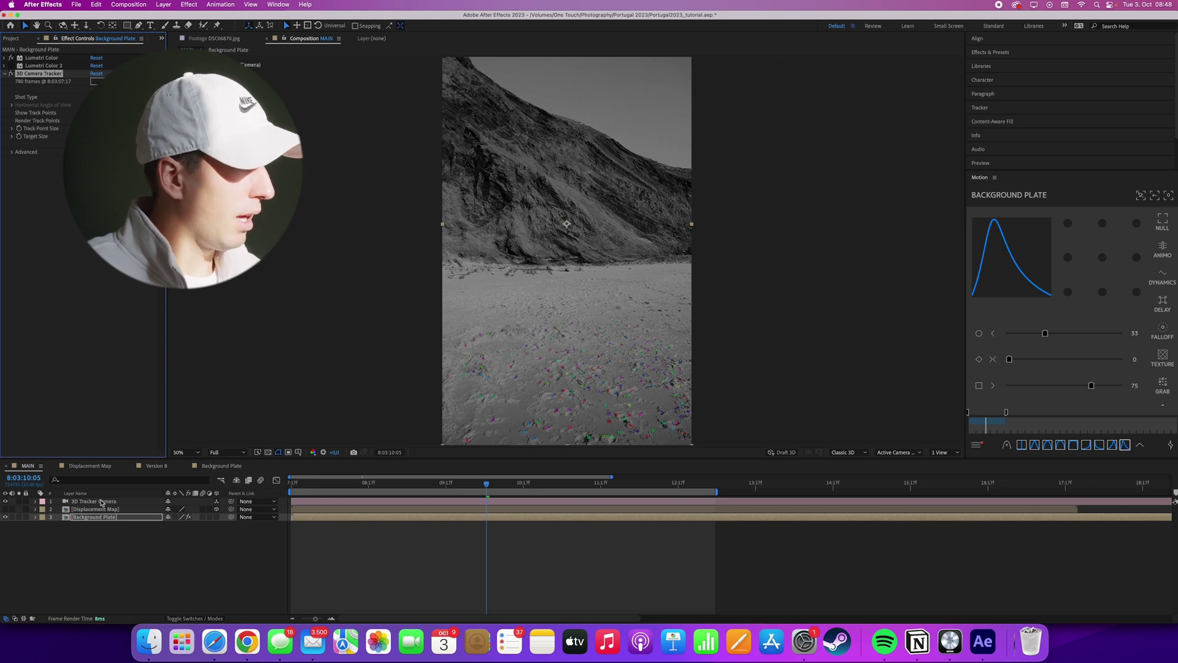
pyautogui.click(111, 502)
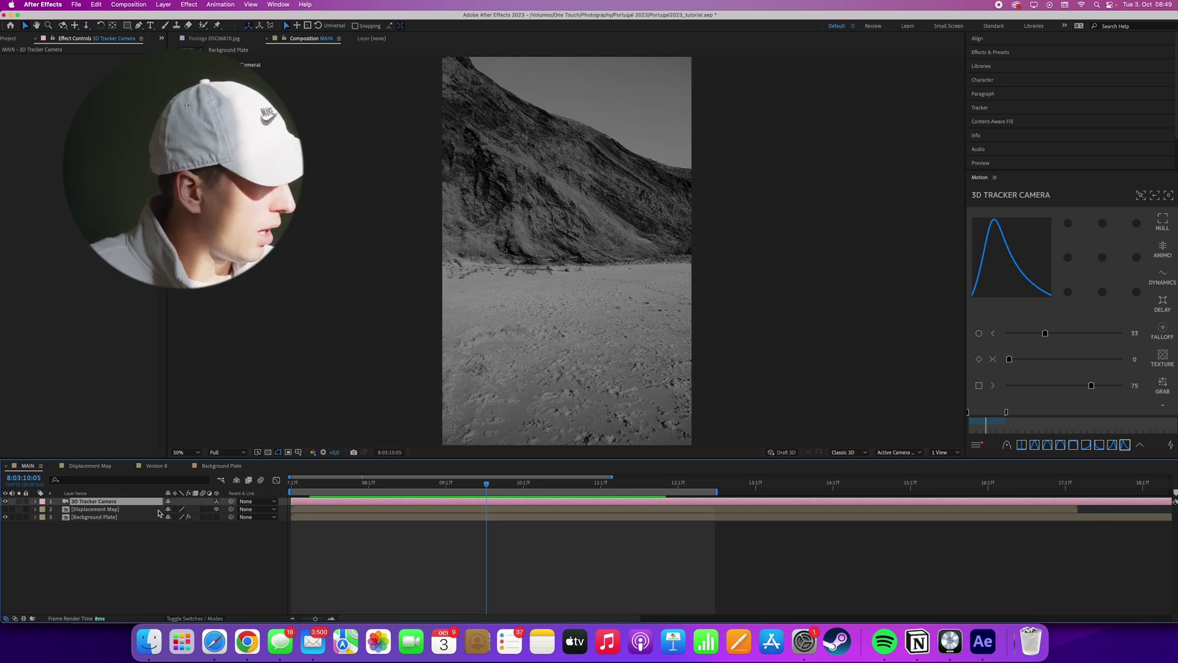
# Unhide the Displacement Map layer, scale it to 3380% and raise it against the cliff
pyautogui.click(317, 484)
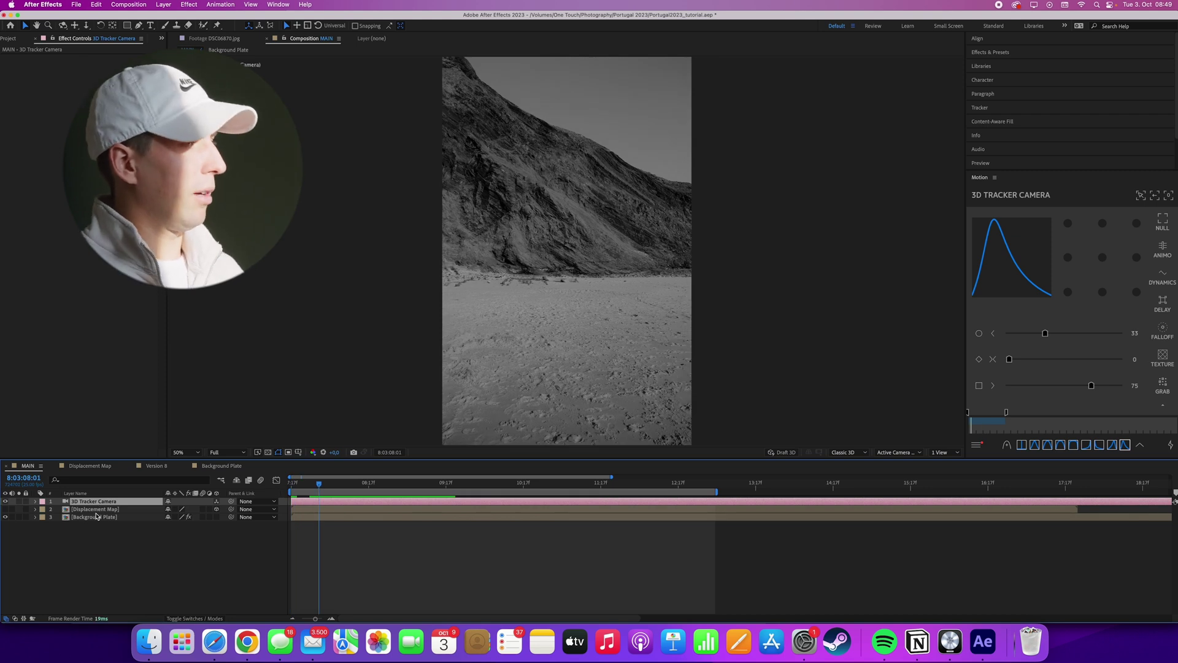
pyautogui.click(30, 510)
pyautogui.click(5, 509)
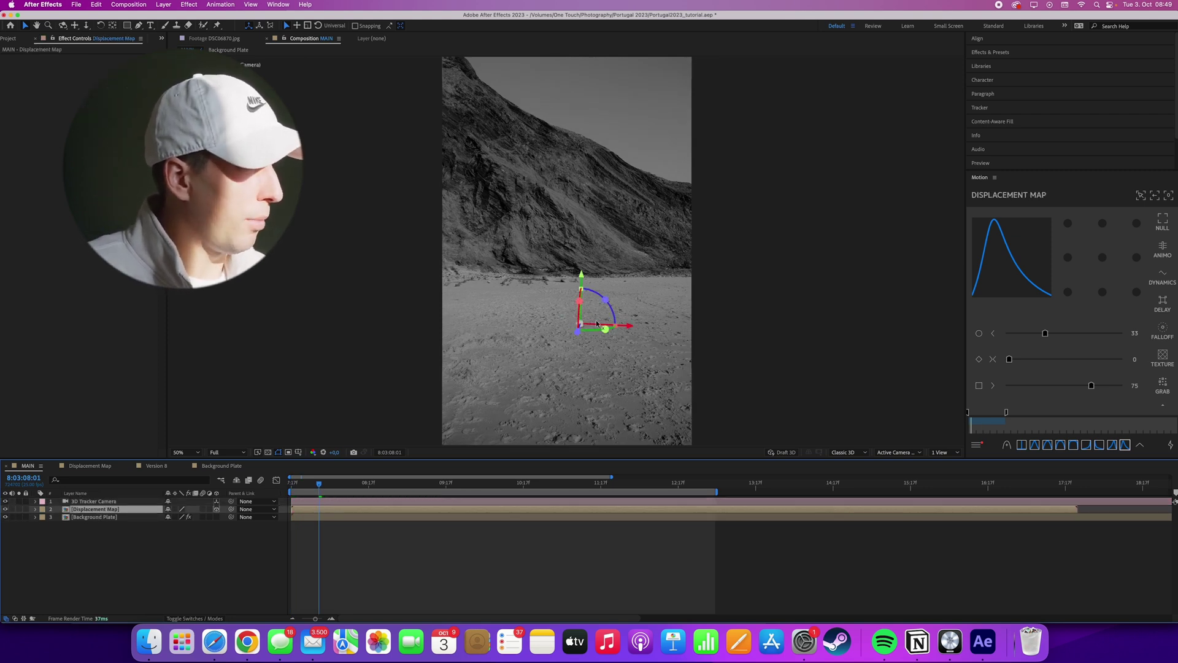
pyautogui.press('s')
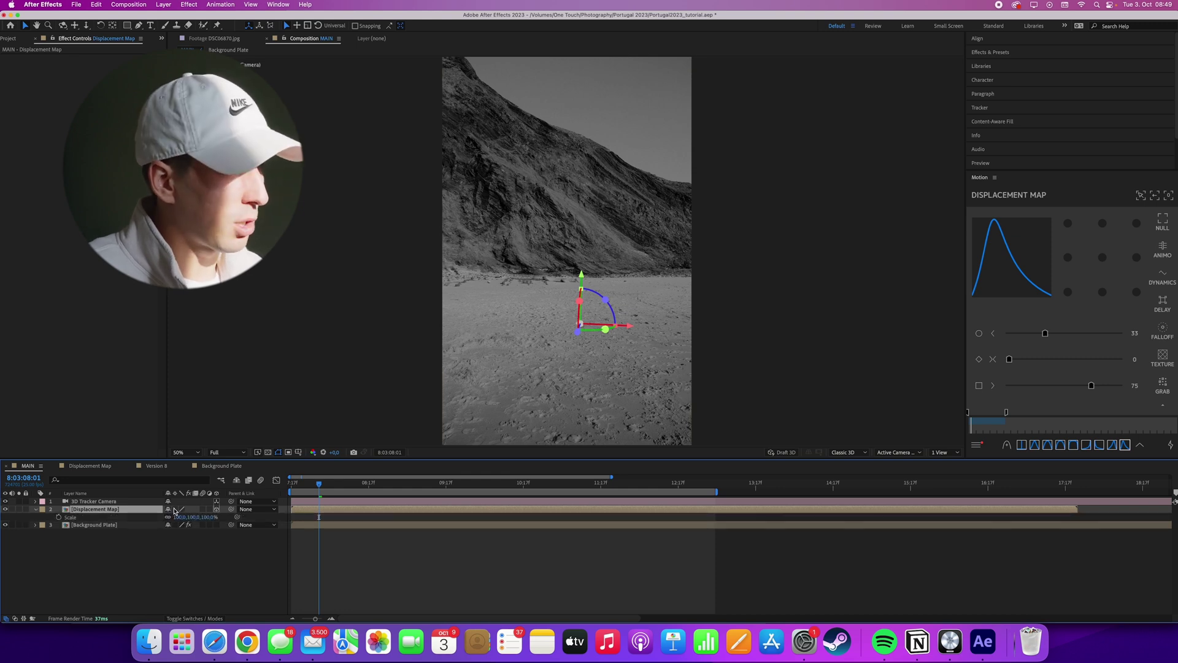
pyautogui.moveTo(205, 521); pyautogui.dragTo(381, 520)
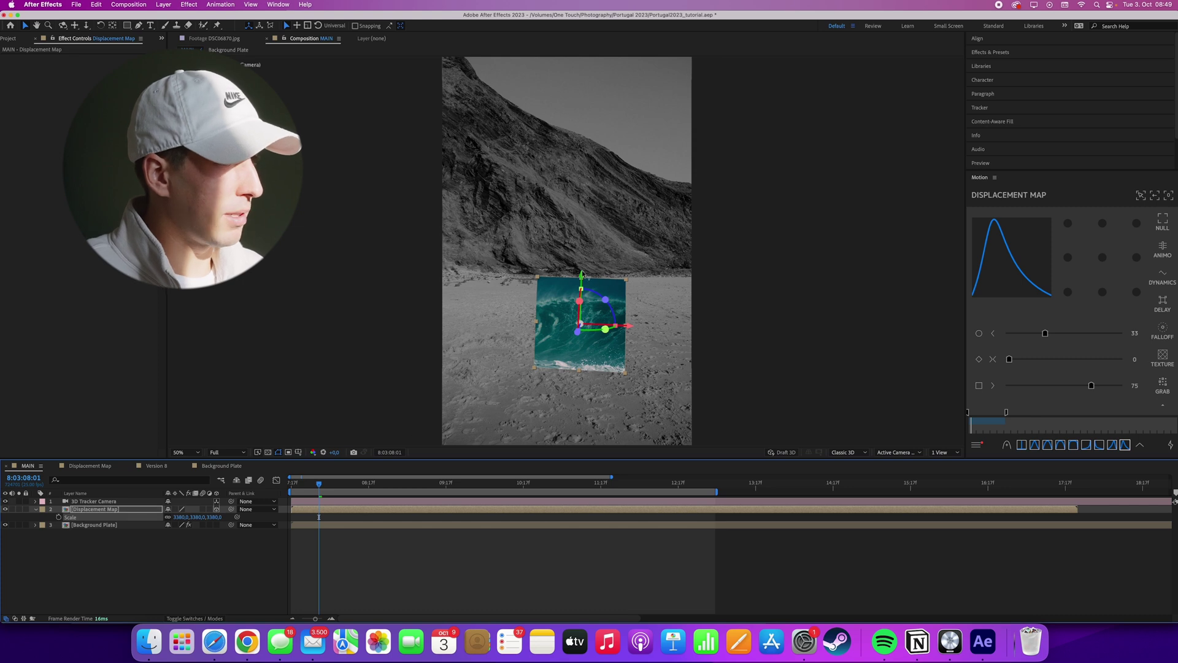
pyautogui.moveTo(582, 264); pyautogui.dragTo(582, 188)
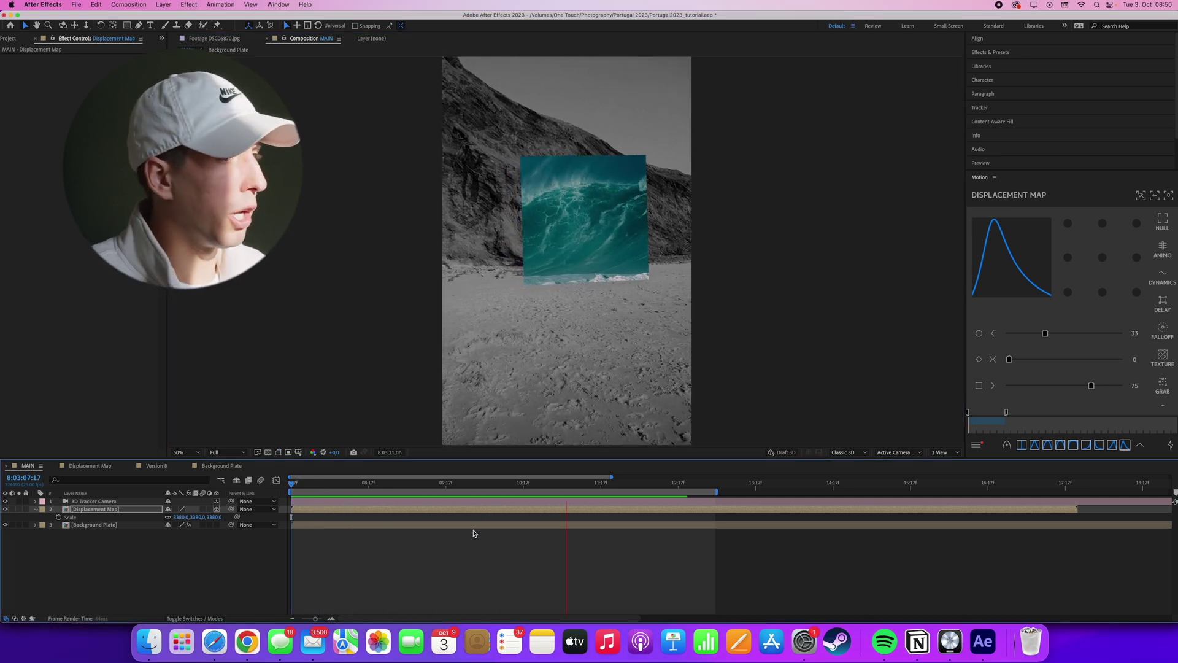
# Stop the preview, return to 8:03:08:12 and add a new adjustment layer to MAIN
pyautogui.click(588, 492)
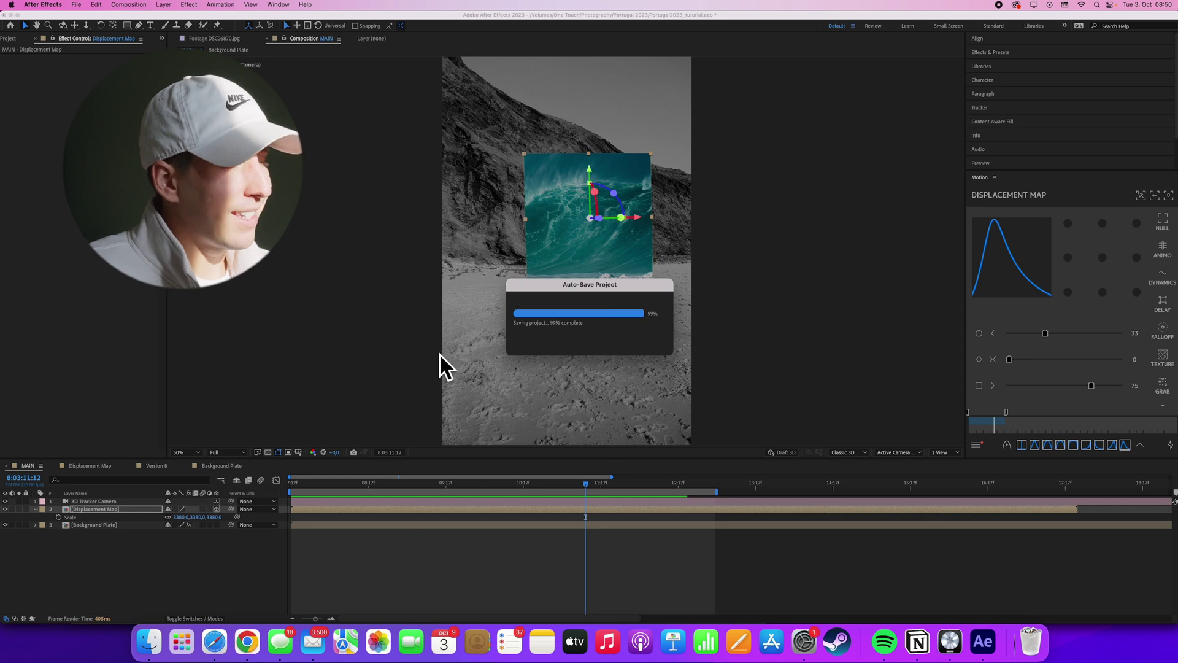
pyautogui.moveTo(567, 484); pyautogui.dragTo(353, 483)
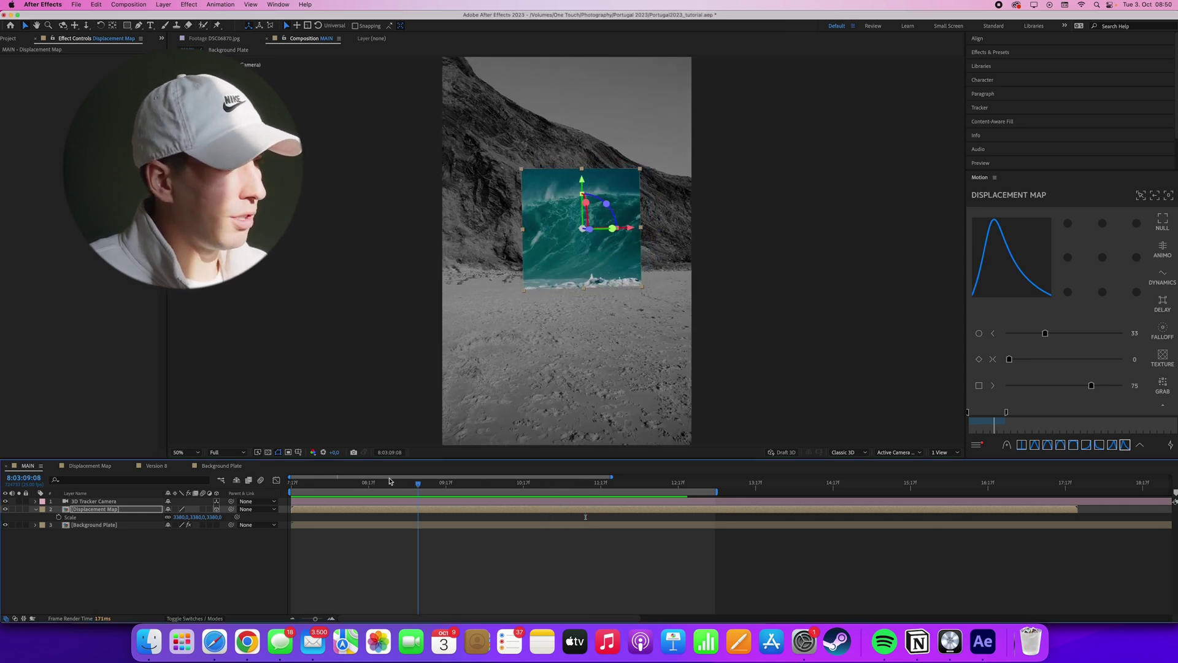
pyautogui.click(165, 4)
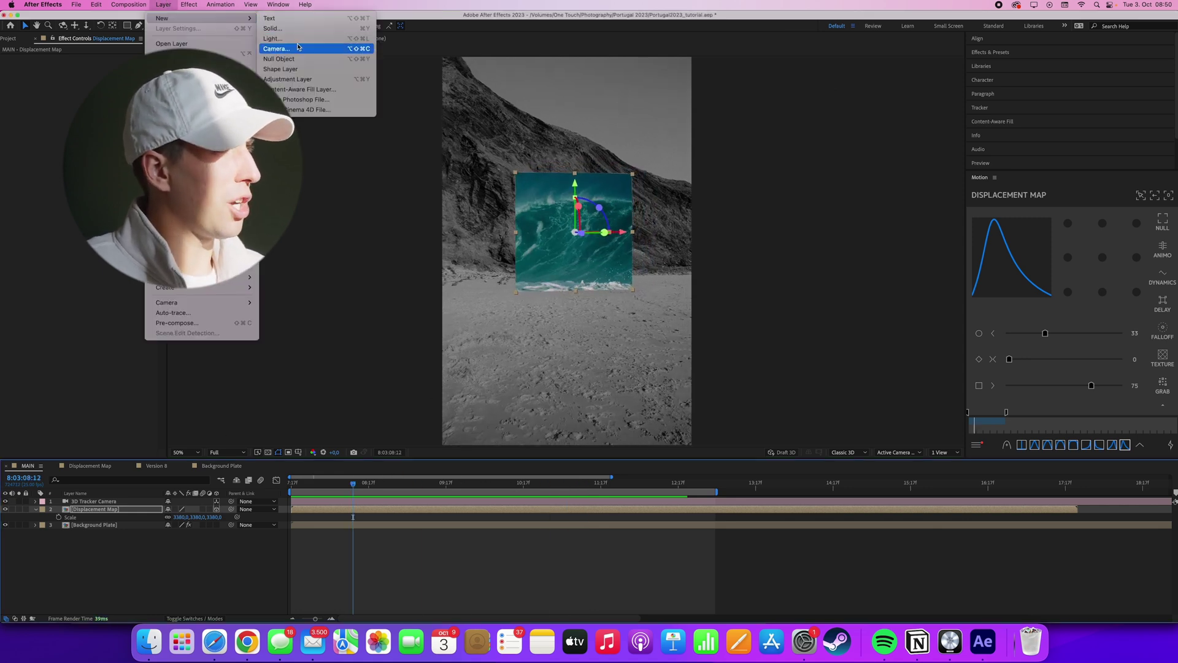
pyautogui.moveTo(233, 18)
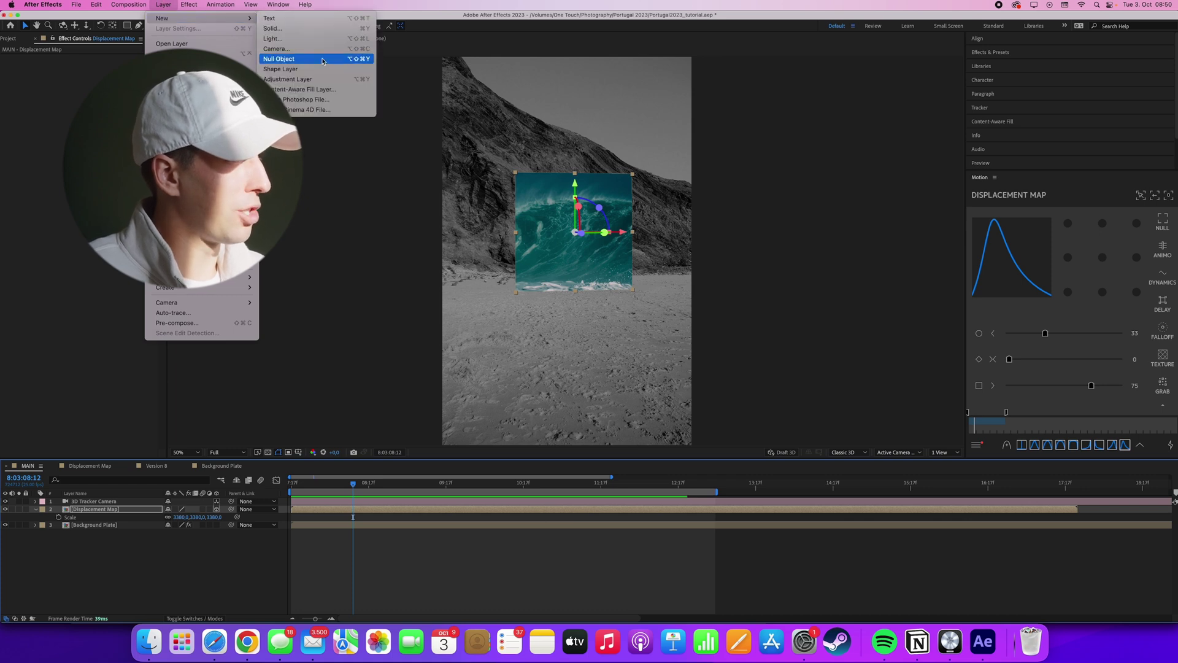
pyautogui.click(316, 79)
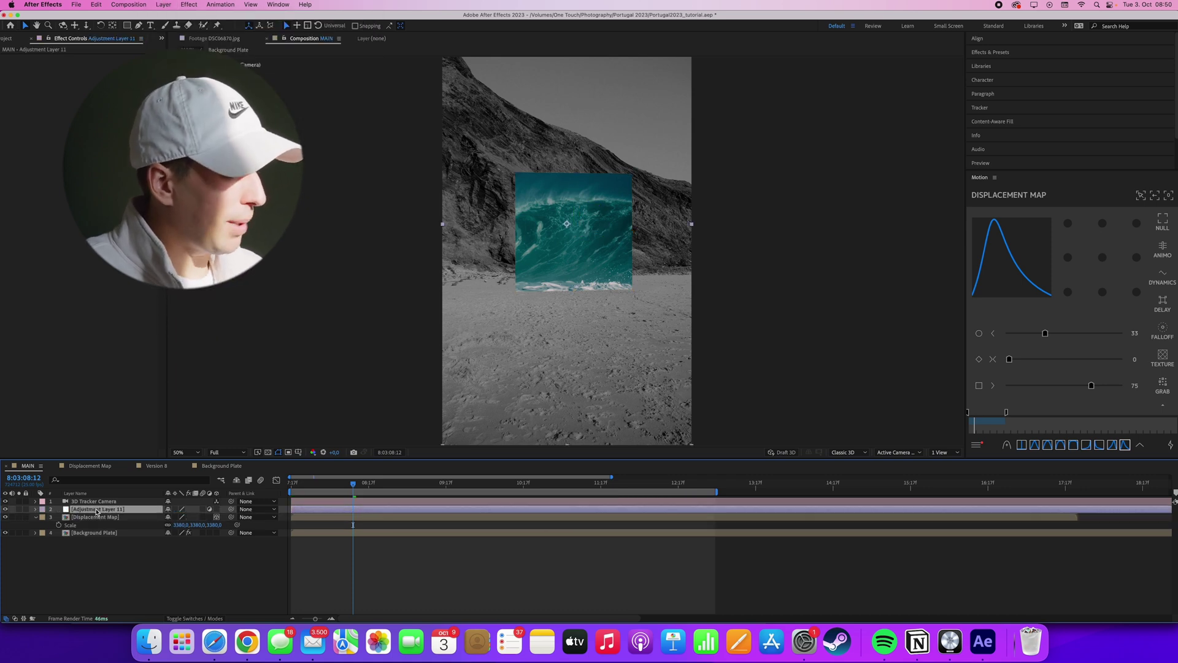
# Search Effects & Presets for 'displace' and apply Displacement Map to Adjustment Layer 11
pyautogui.hotkey('ctrl', 'space')
pyautogui.write('displ')
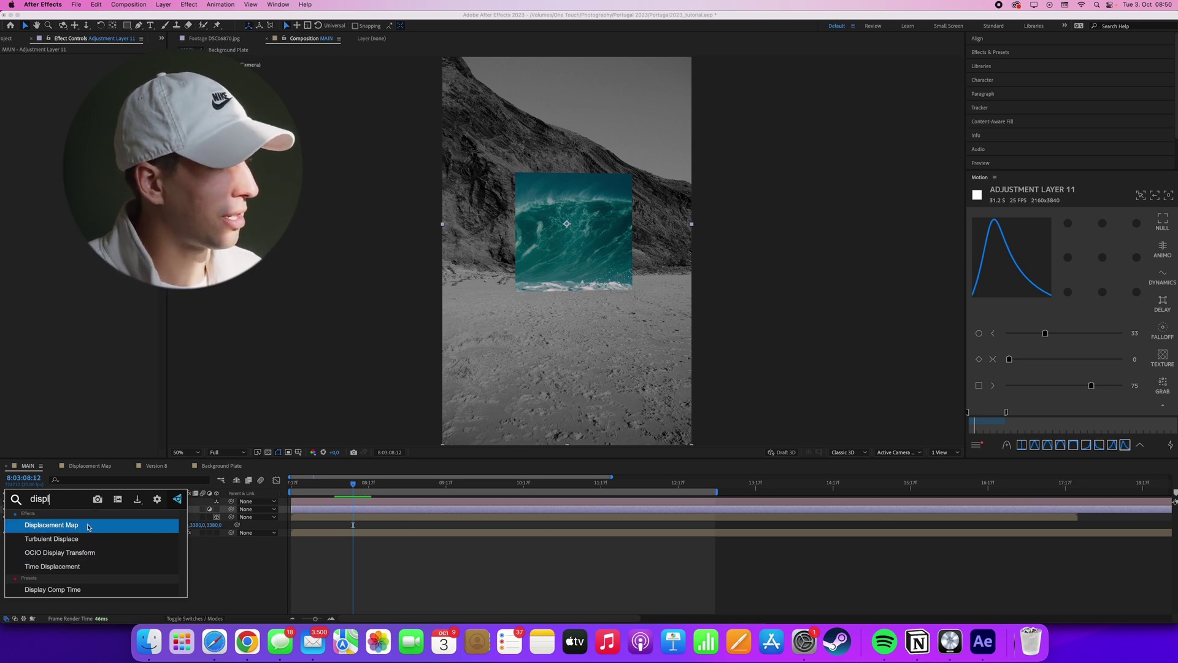
pyautogui.click(447, 558)
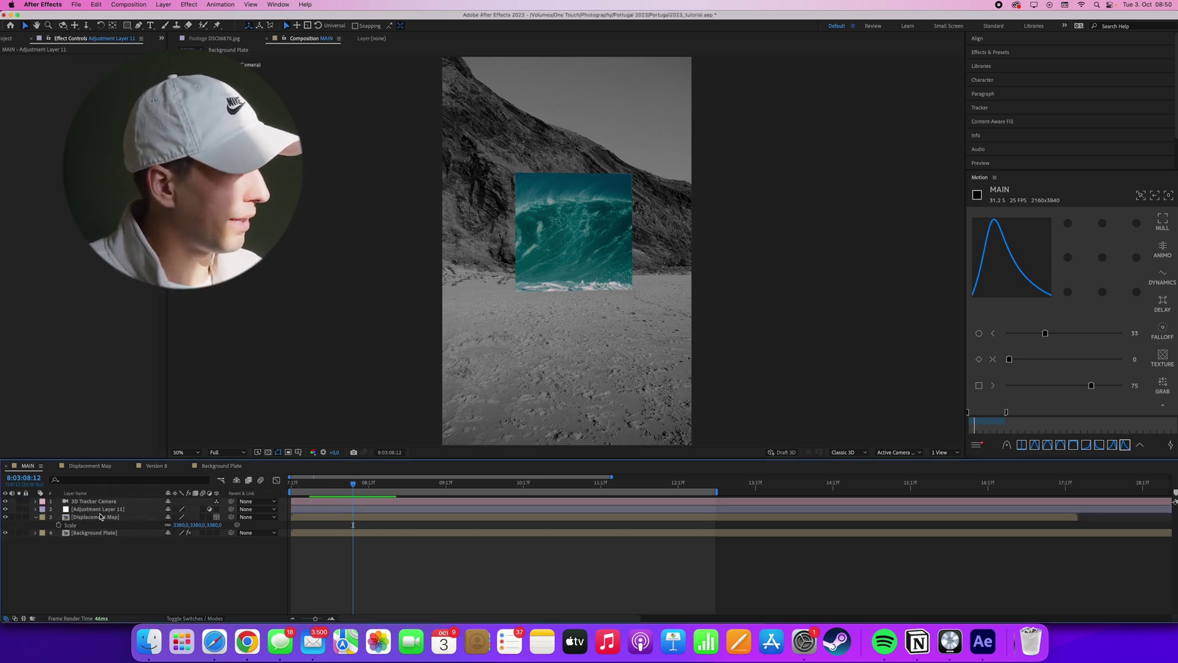
pyautogui.click(98, 510)
pyautogui.click(1031, 51)
pyautogui.click(1009, 64)
pyautogui.write('displace')
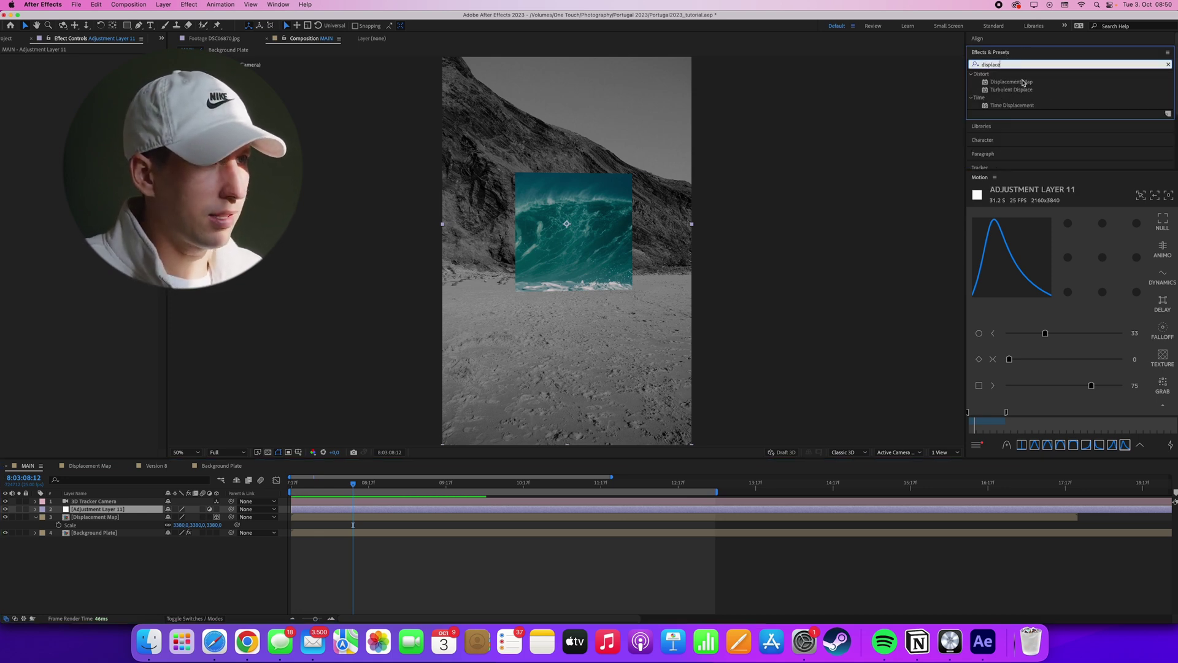
pyautogui.moveTo(1012, 84); pyautogui.dragTo(127, 509)
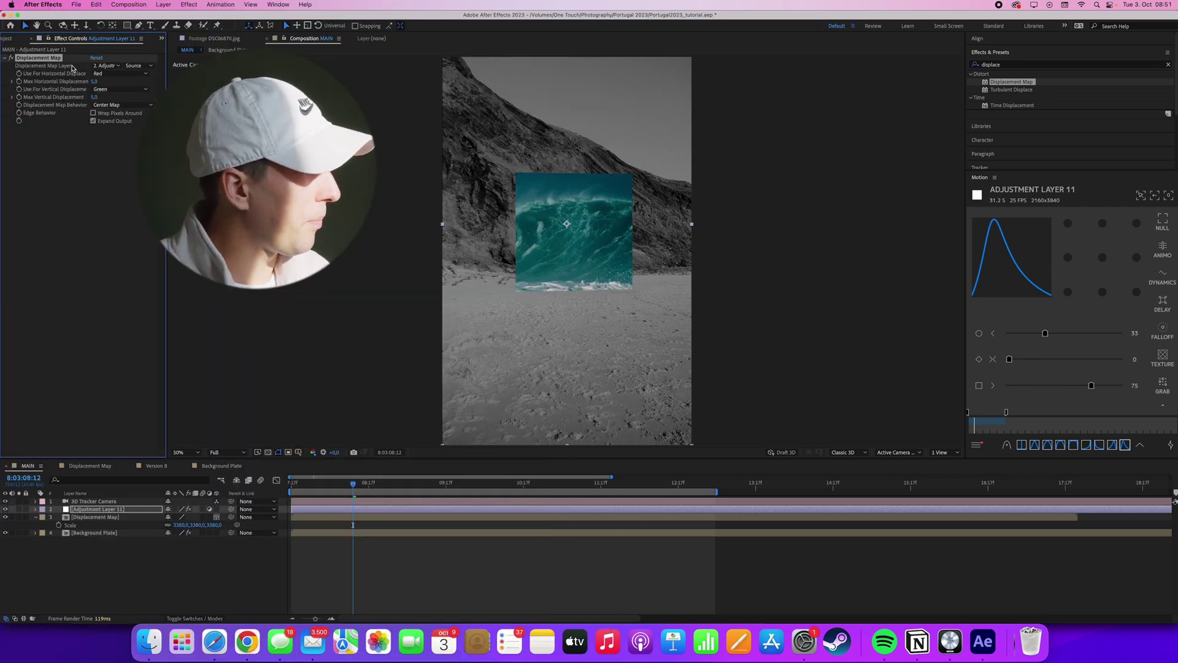
# Set the map layer to Displacement Map and both horizontal and vertical sources to Luminance
pyautogui.click(104, 66)
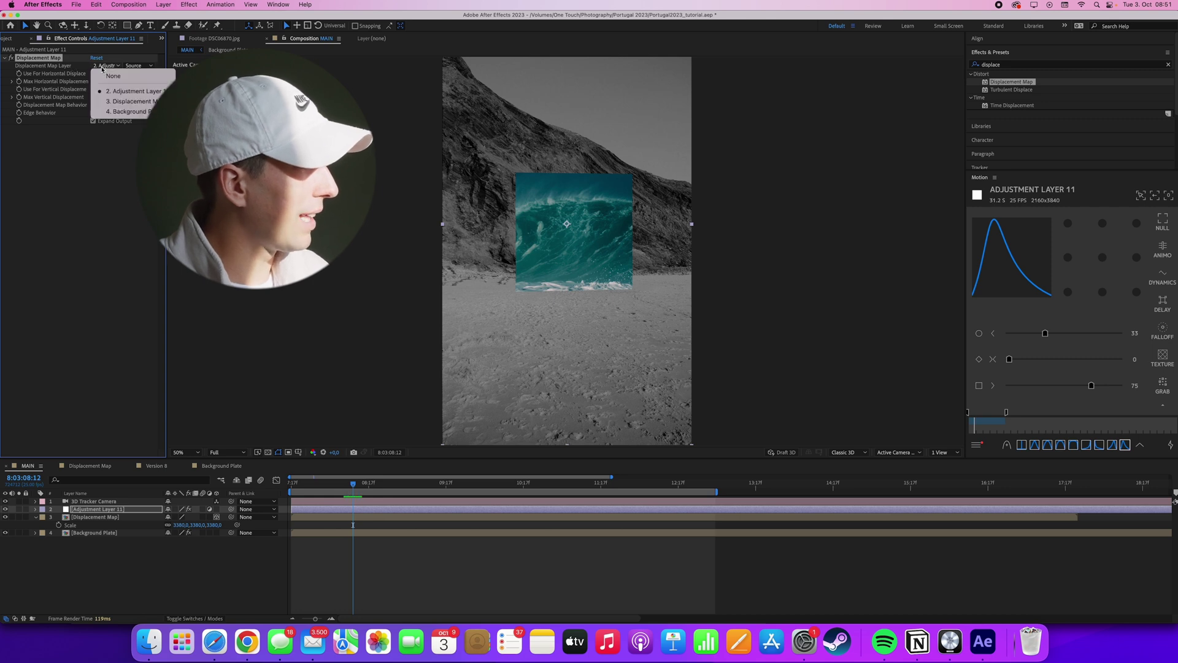
pyautogui.click(131, 102)
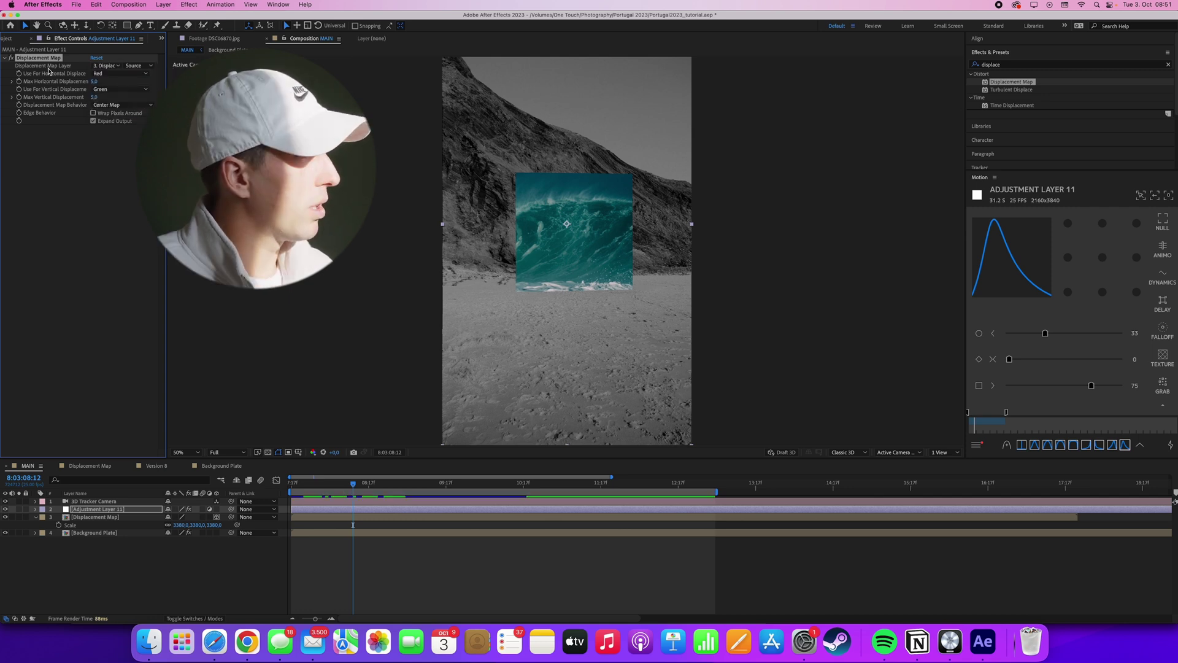
pyautogui.click(110, 74)
pyautogui.click(120, 125)
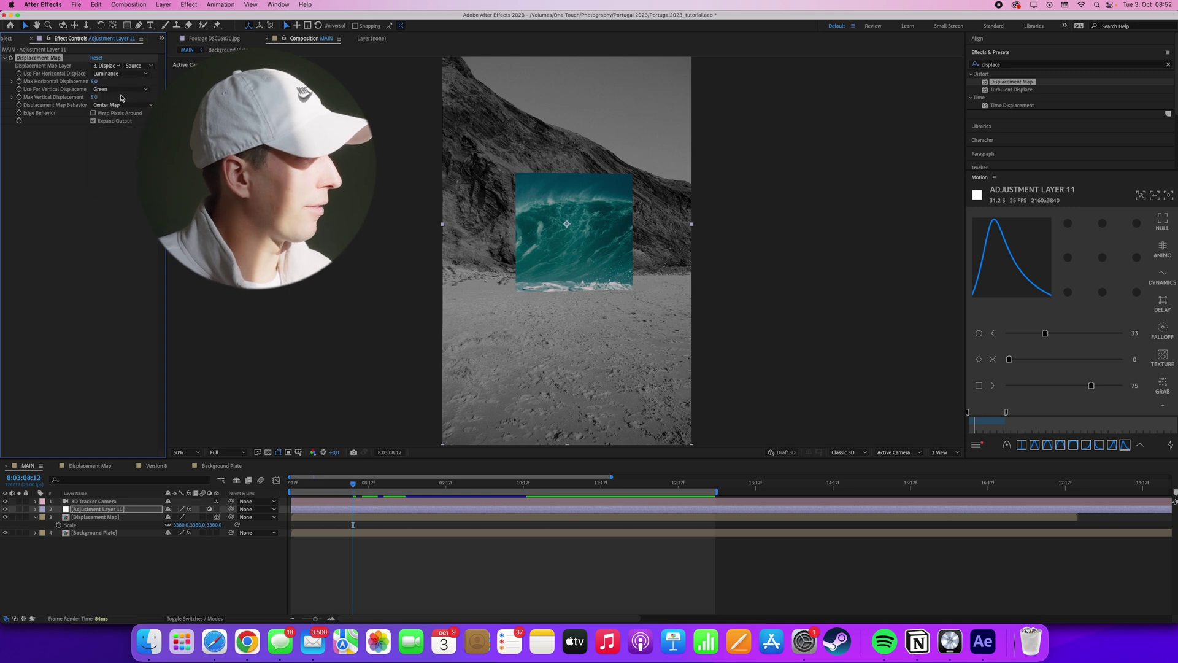
pyautogui.click(119, 90)
pyautogui.click(120, 141)
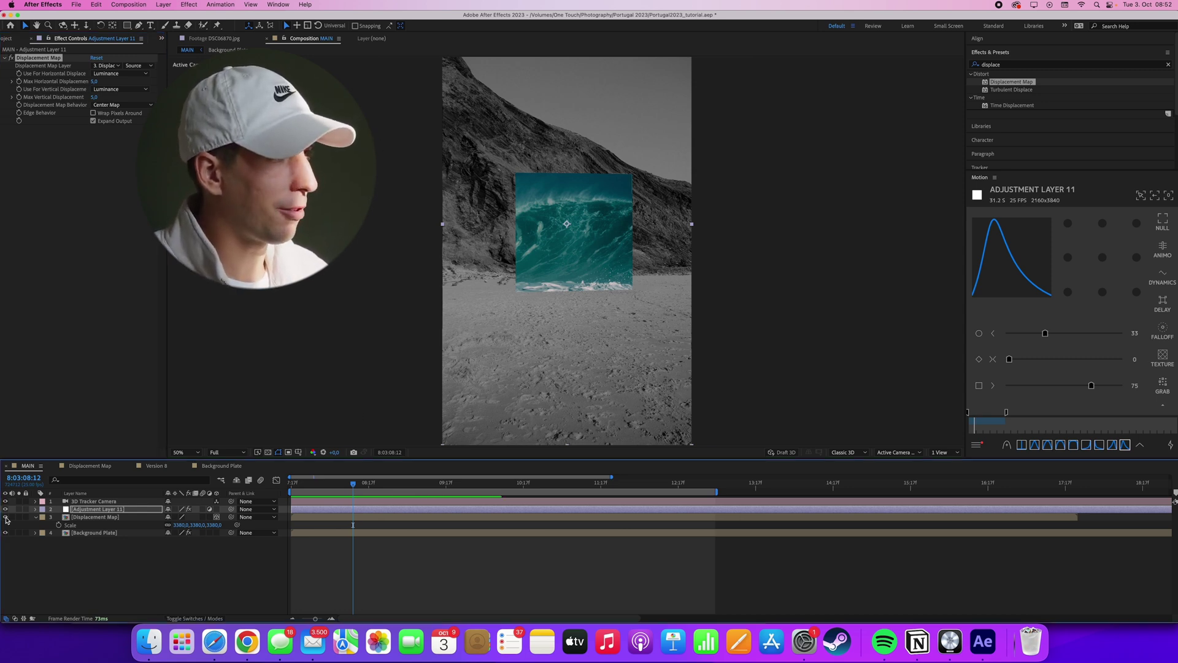
# Hide the wave layer, raise Max Horizontal Displacement to 336 and preview the warp
pyautogui.click(6, 519)
pyautogui.click(77, 511)
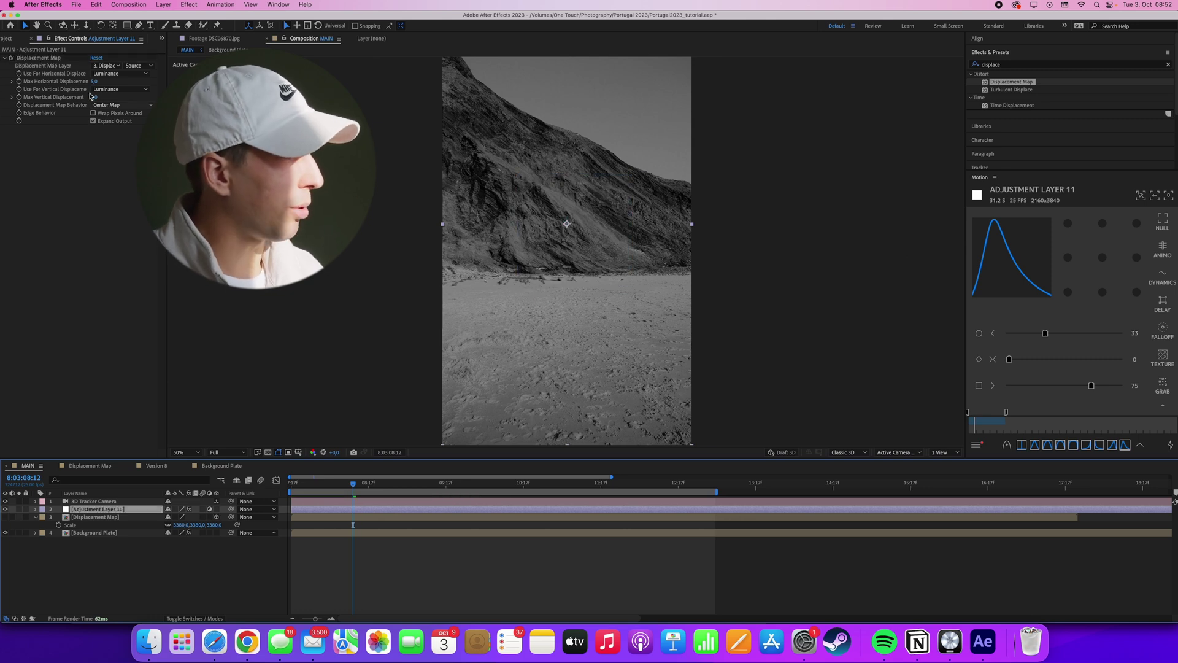
pyautogui.moveTo(92, 81); pyautogui.dragTo(275, 100)
pyautogui.press('space')
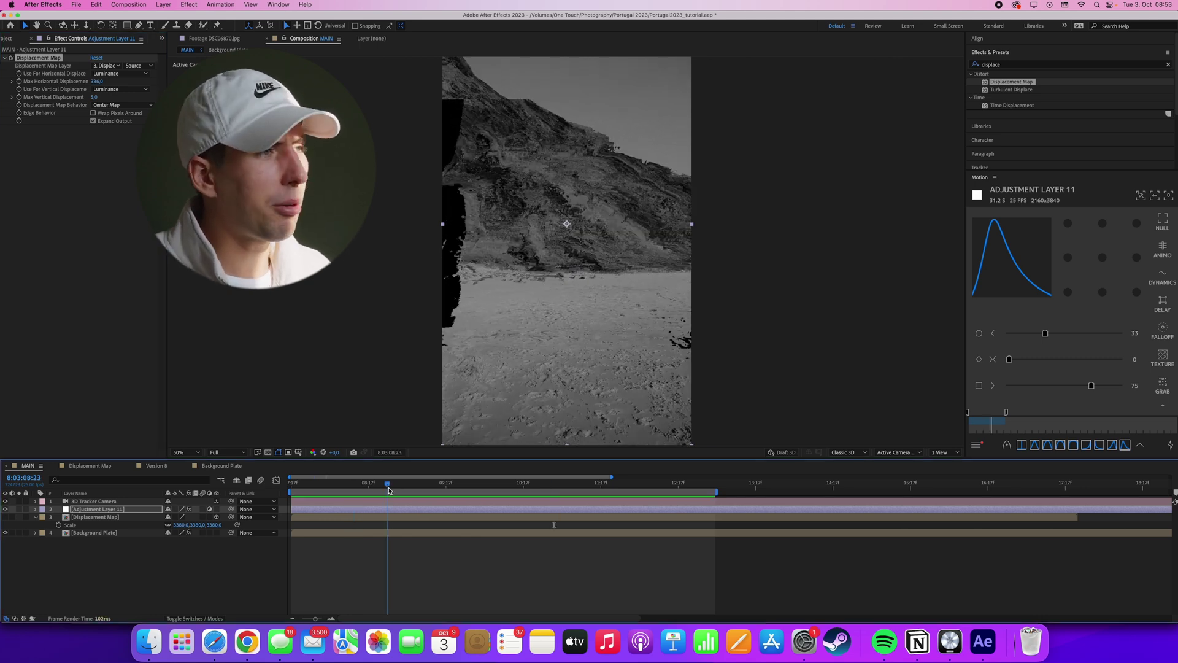
pyautogui.click(399, 483)
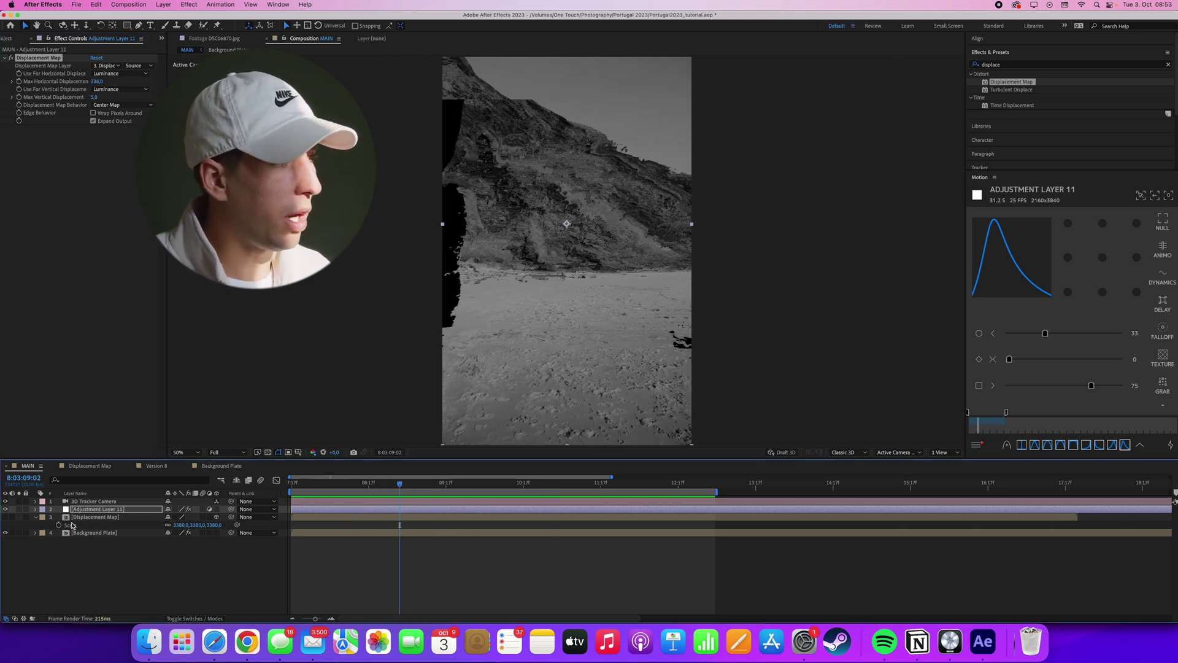
# Toggle the adjustment and wave layers to compare, then leave the wave hidden and select it
pyautogui.click(4, 508)
pyautogui.click(5, 517)
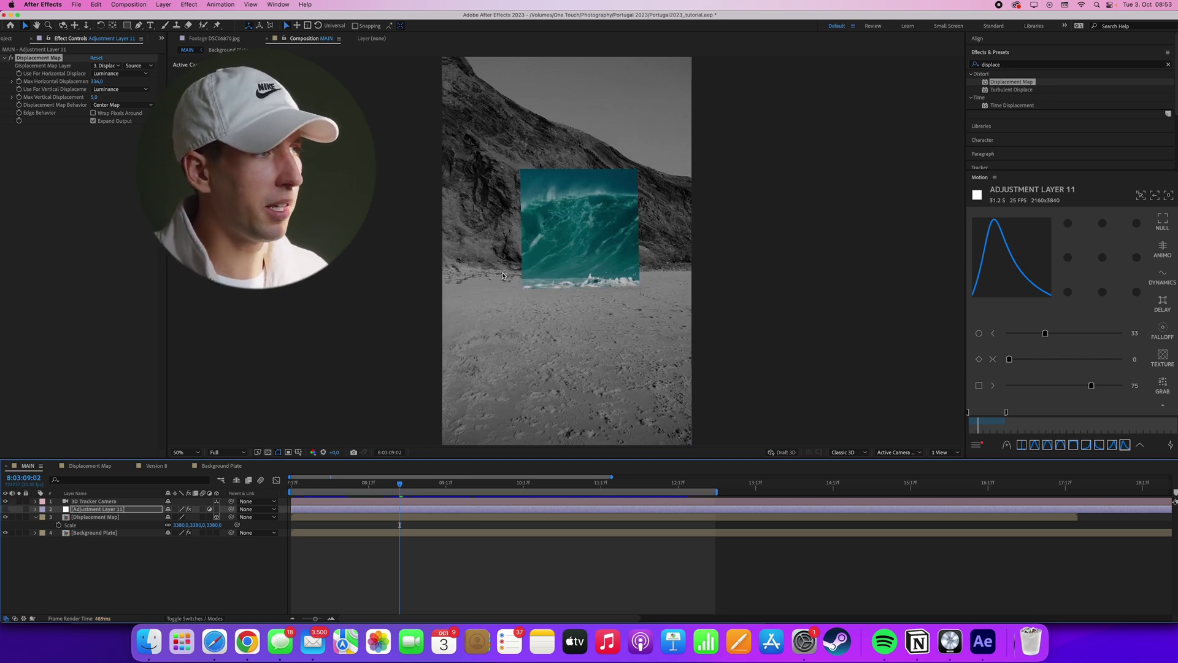
pyautogui.click(5, 509)
pyautogui.click(5, 517)
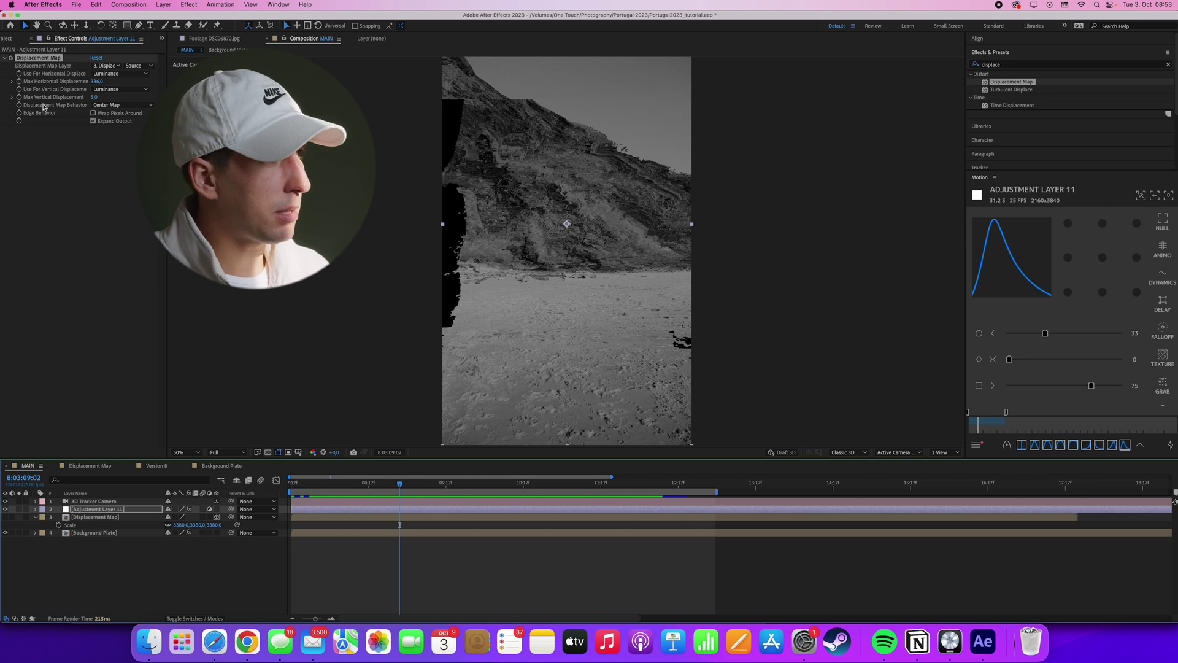
pyautogui.click(100, 519)
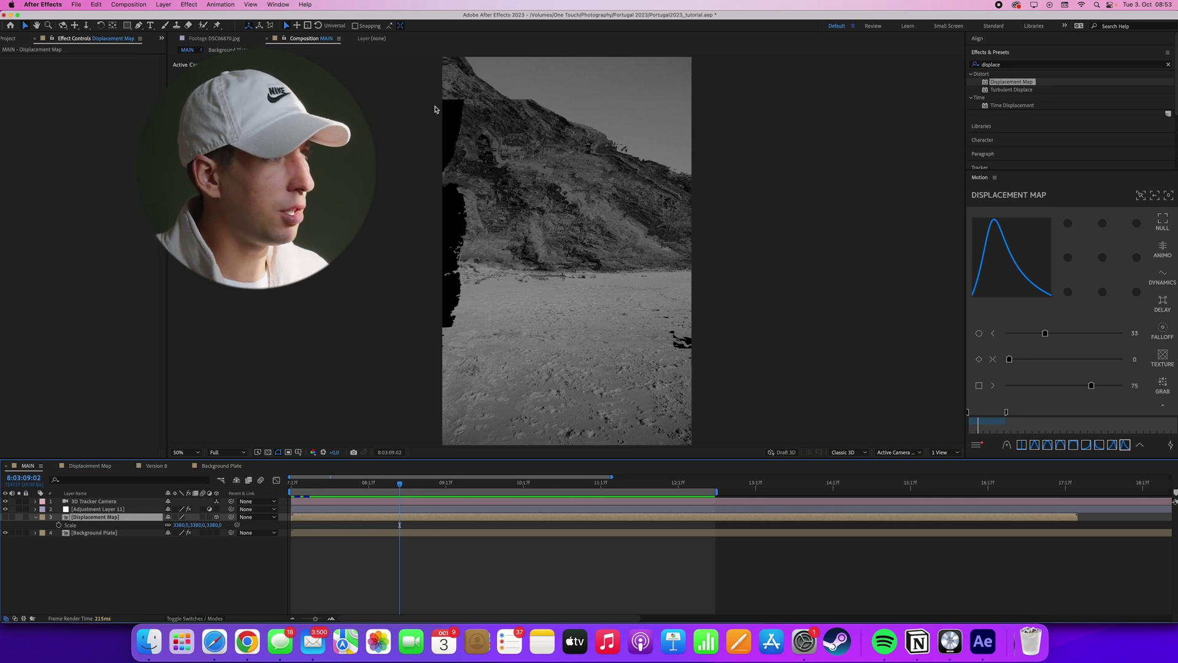
# Pre-compose the Displacement Map layer into 'Displacement Map Comp 1' with default settings
pyautogui.rightClick(99, 517)
pyautogui.moveTo(142, 551)
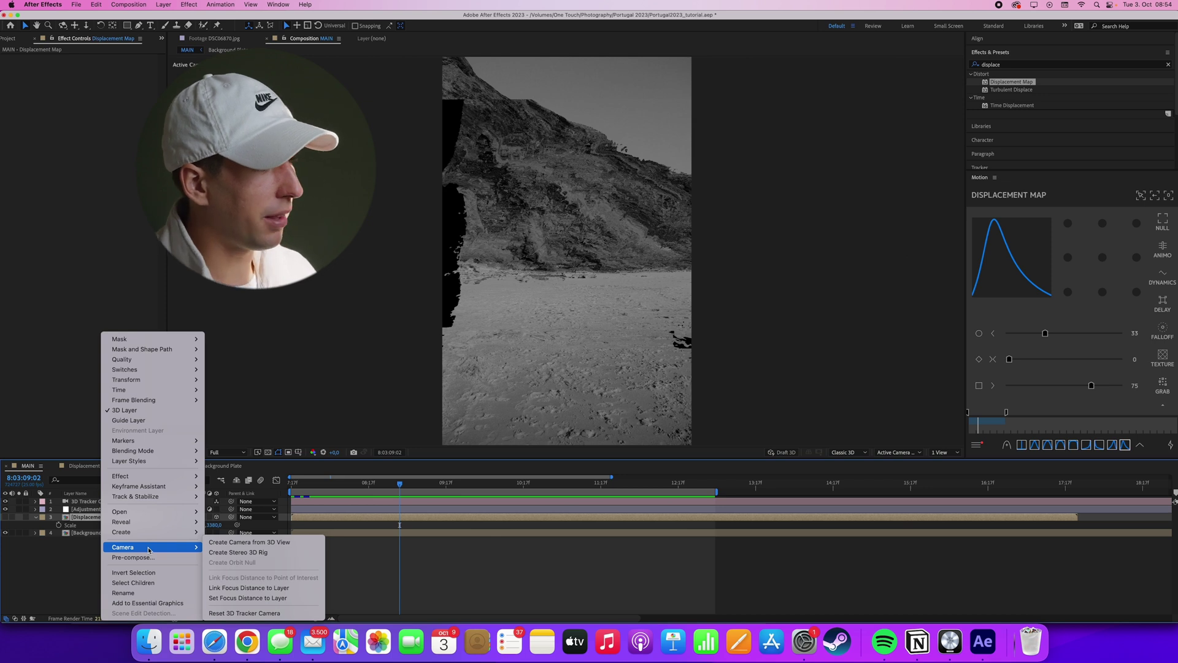
pyautogui.click(142, 558)
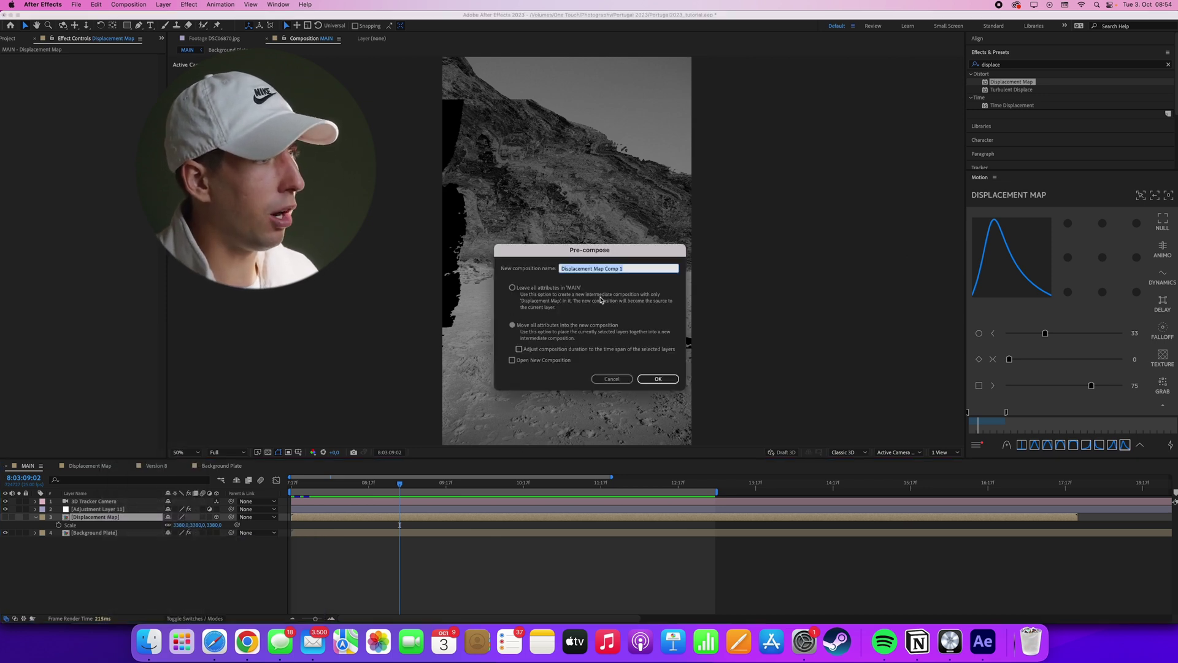
pyautogui.click(658, 378)
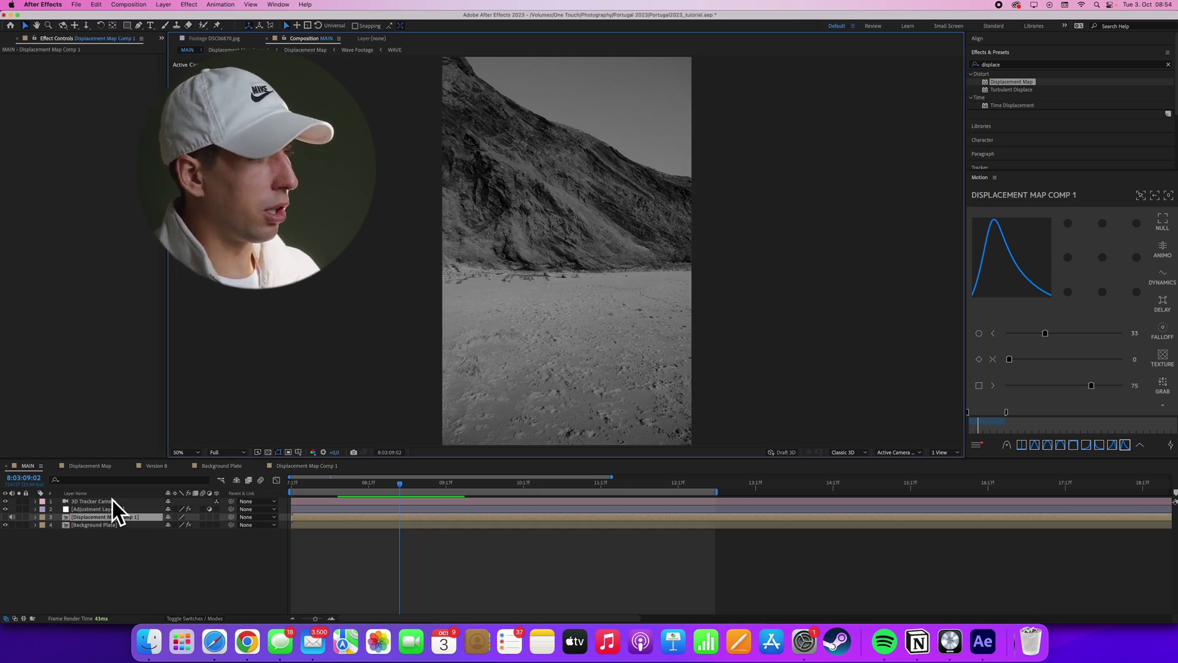
pyautogui.click(105, 502)
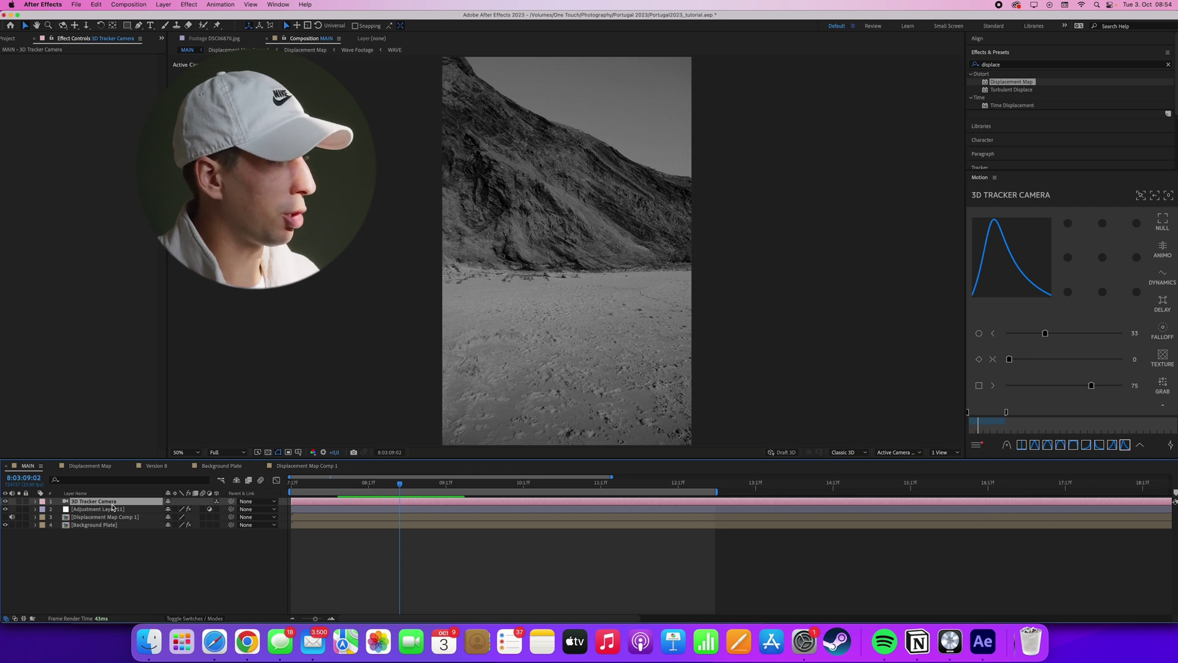
# Paste the 3D Tracker Camera into Displacement Map Comp 1 and preview the wave following it
pyautogui.doubleClick(102, 517)
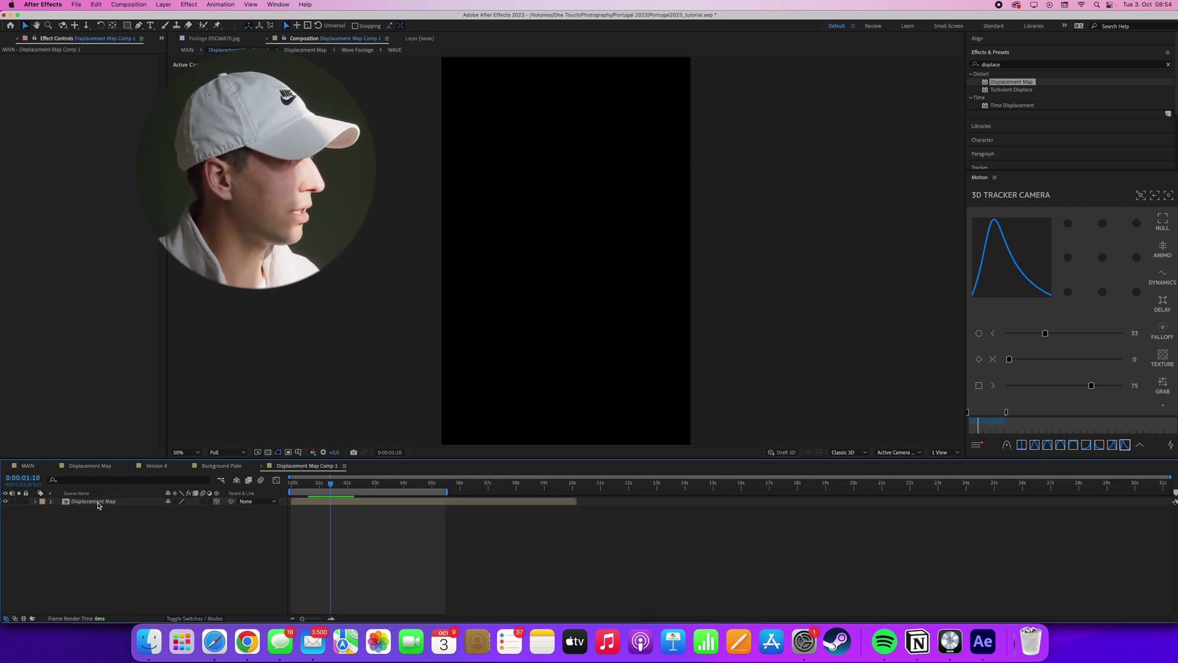
pyautogui.hotkey('ctrl', 'v')
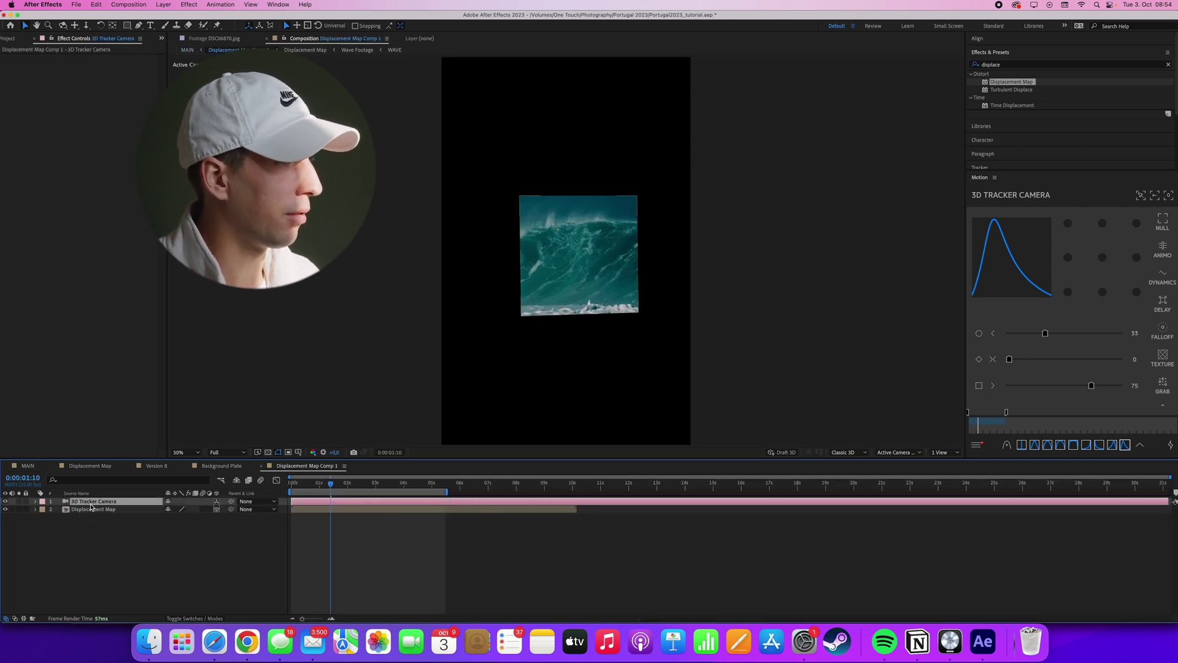
pyautogui.moveTo(345, 486); pyautogui.dragTo(287, 476)
pyautogui.press('space')
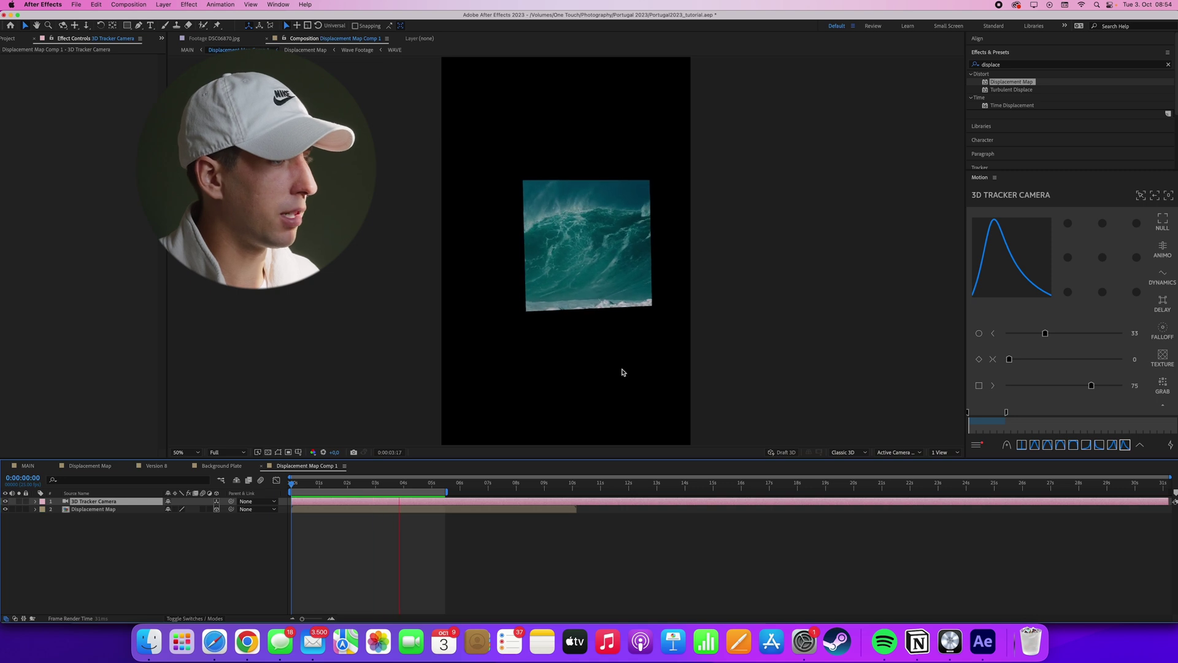
pyautogui.press('Tab')
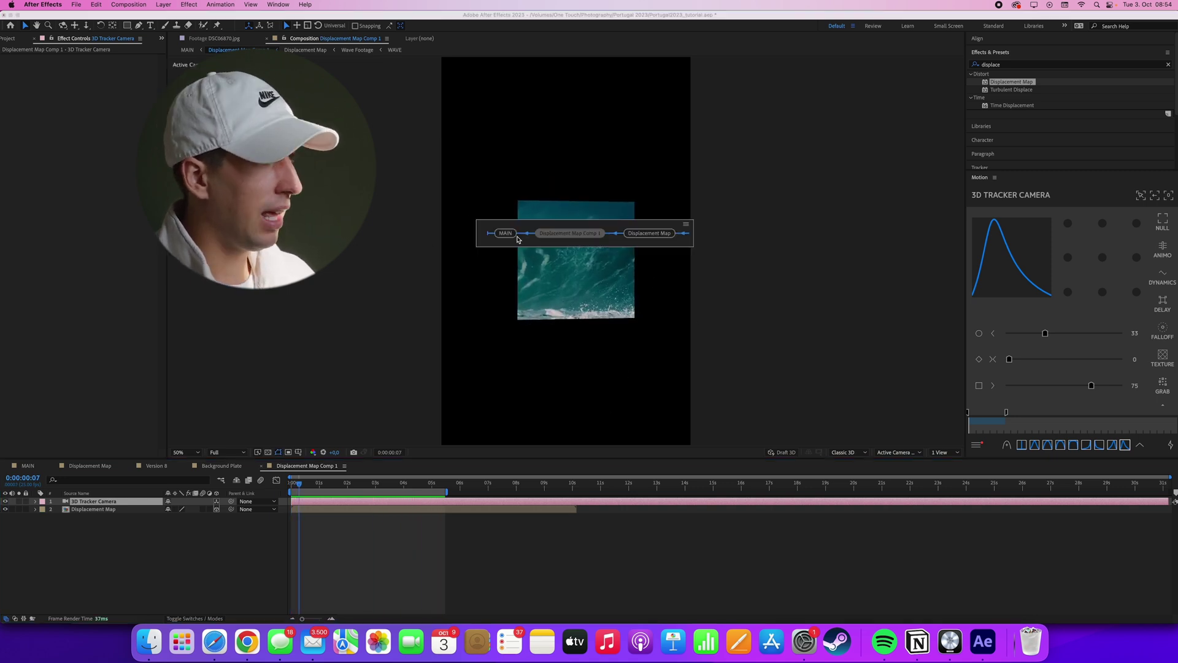
# In MAIN, select Adjustment Layer 11 and scrub its Max Horizontal Displacement up to 1246
pyautogui.click(506, 234)
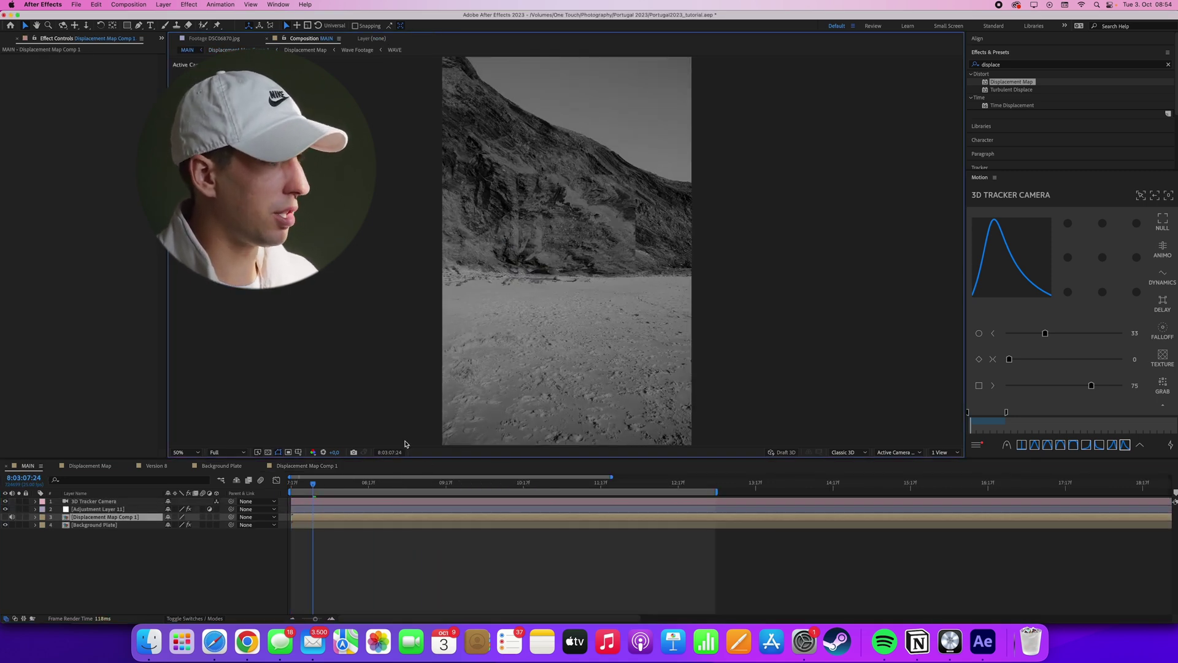
pyautogui.click(102, 510)
pyautogui.moveTo(96, 81); pyautogui.dragTo(145, 85)
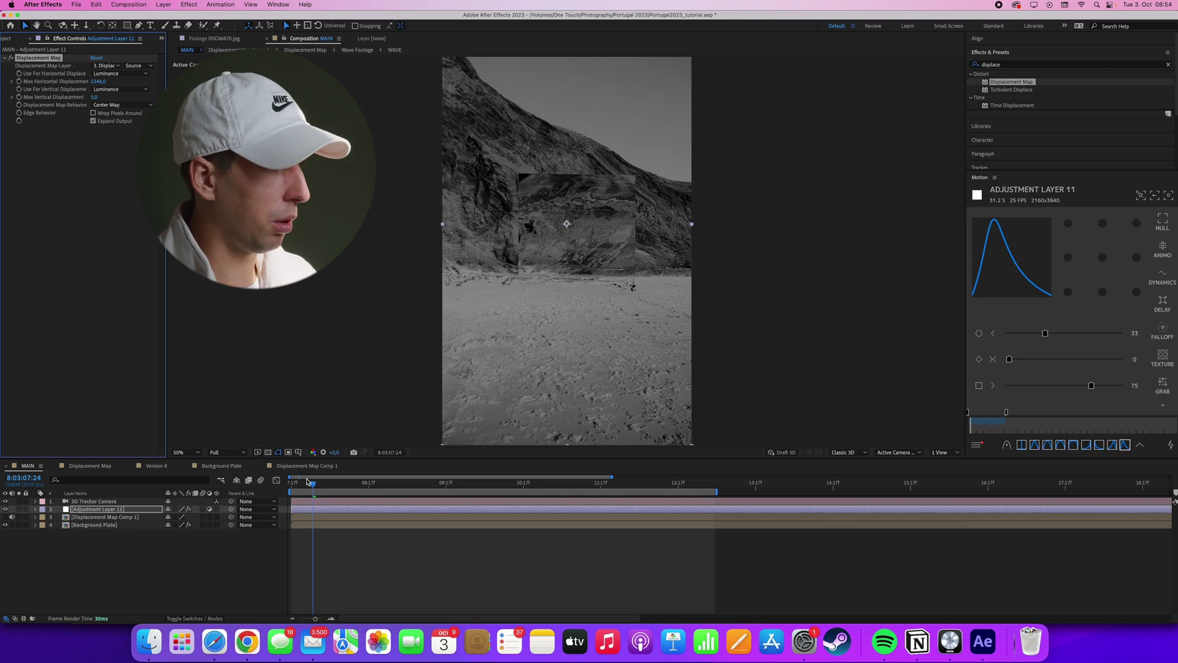
pyautogui.moveTo(308, 483); pyautogui.dragTo(289, 483)
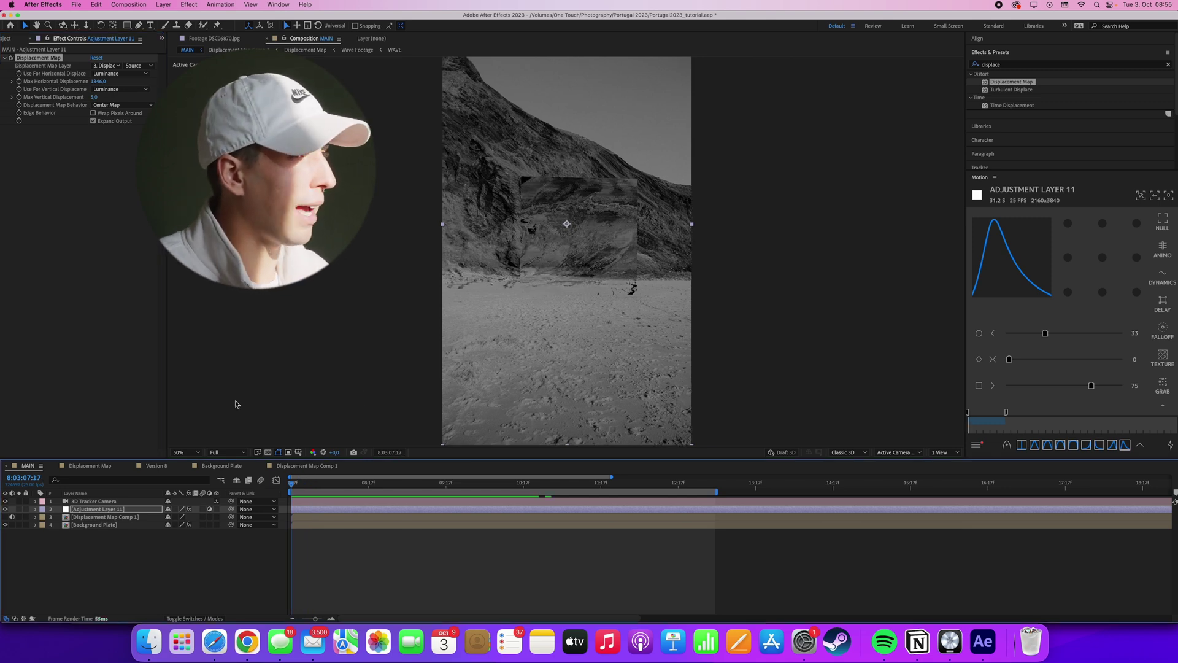
pyautogui.click(83, 519)
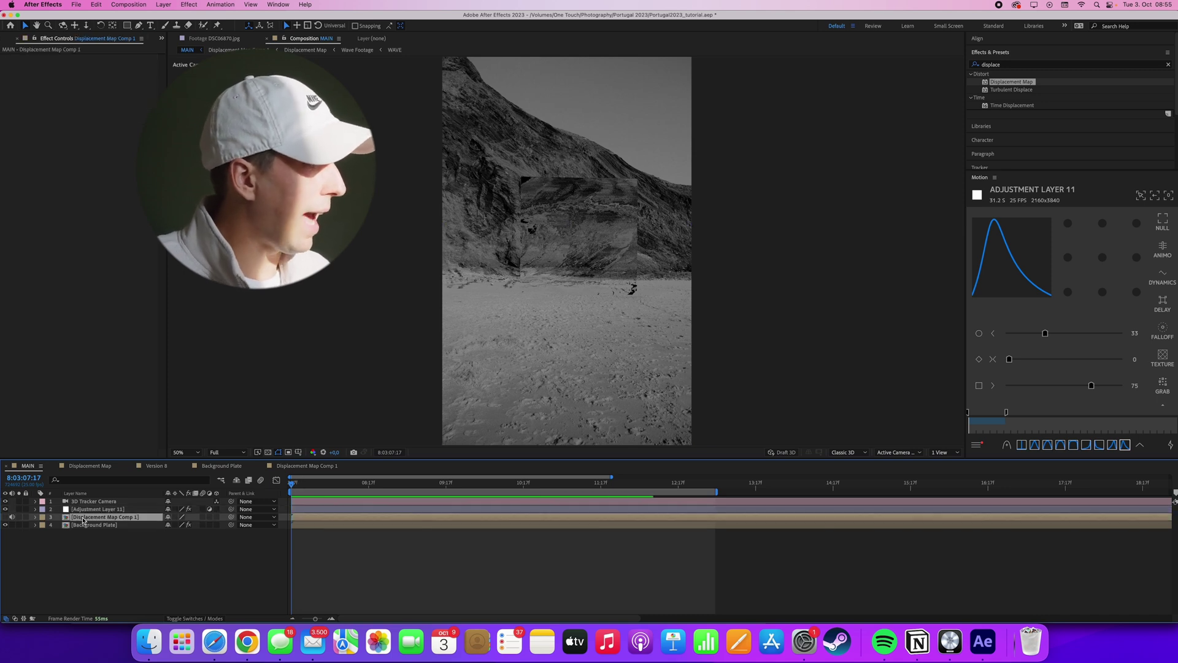
# Keyframe Max Horizontal Displacement at 200 at the start and 1200 at 8:03:11:02
pyautogui.click(87, 509)
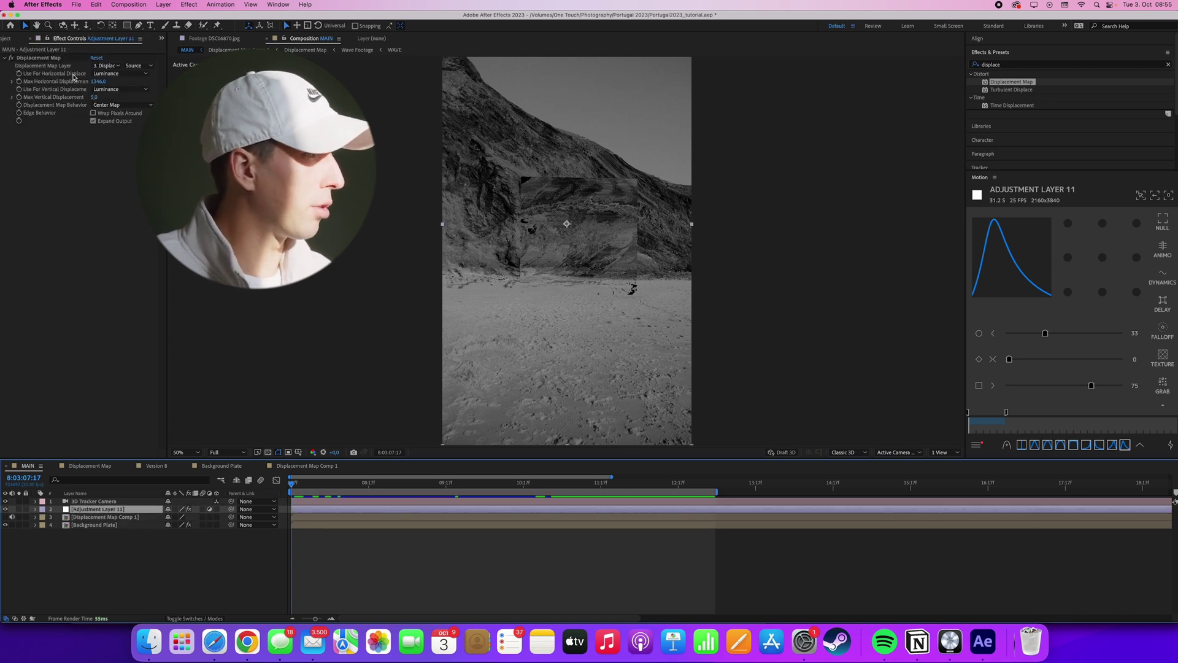
pyautogui.click(99, 81)
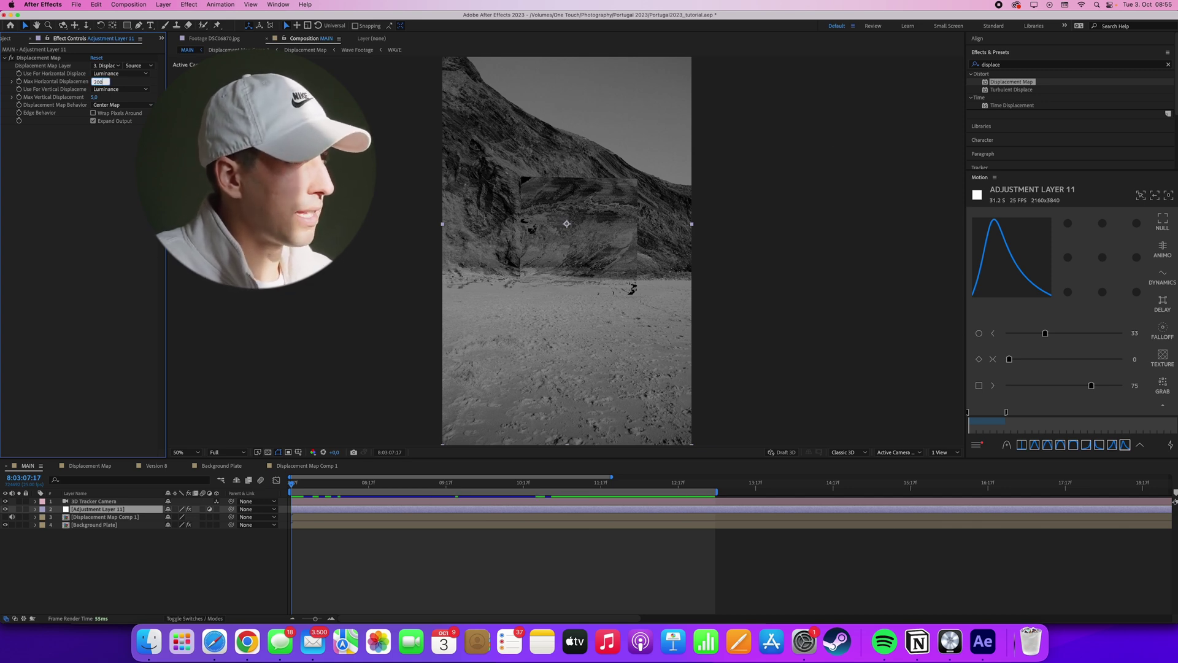
pyautogui.write('200')
pyautogui.press('Return')
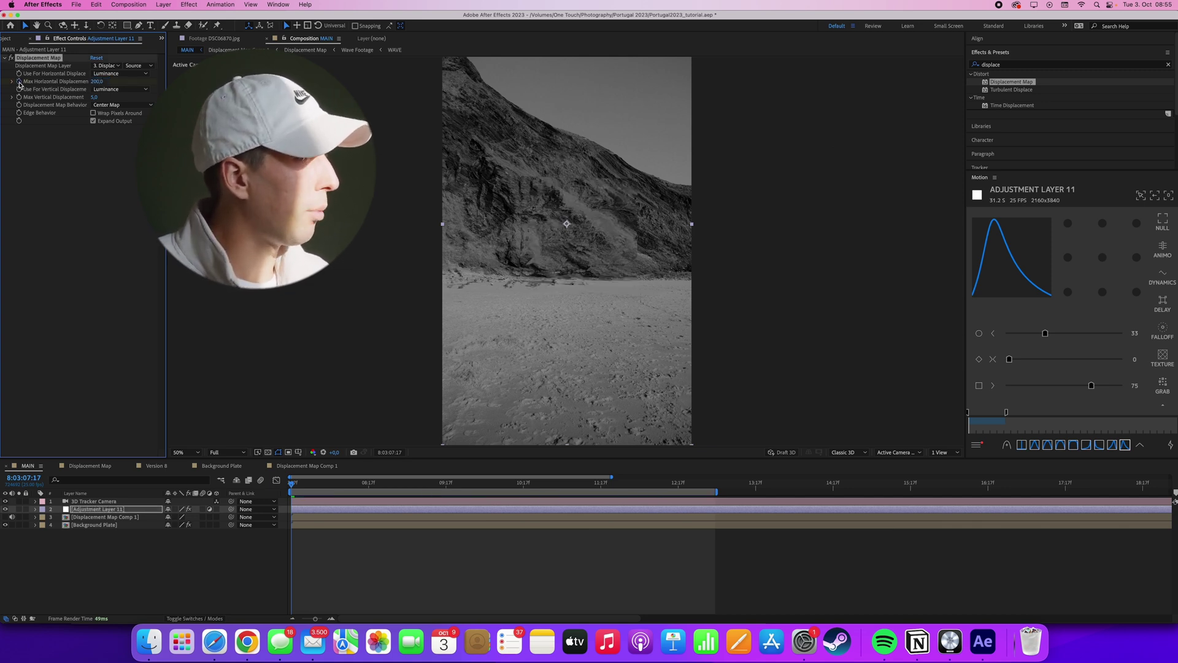
pyautogui.moveTo(354, 486); pyautogui.dragTo(556, 493)
pyautogui.click(95, 81)
pyautogui.write('120')
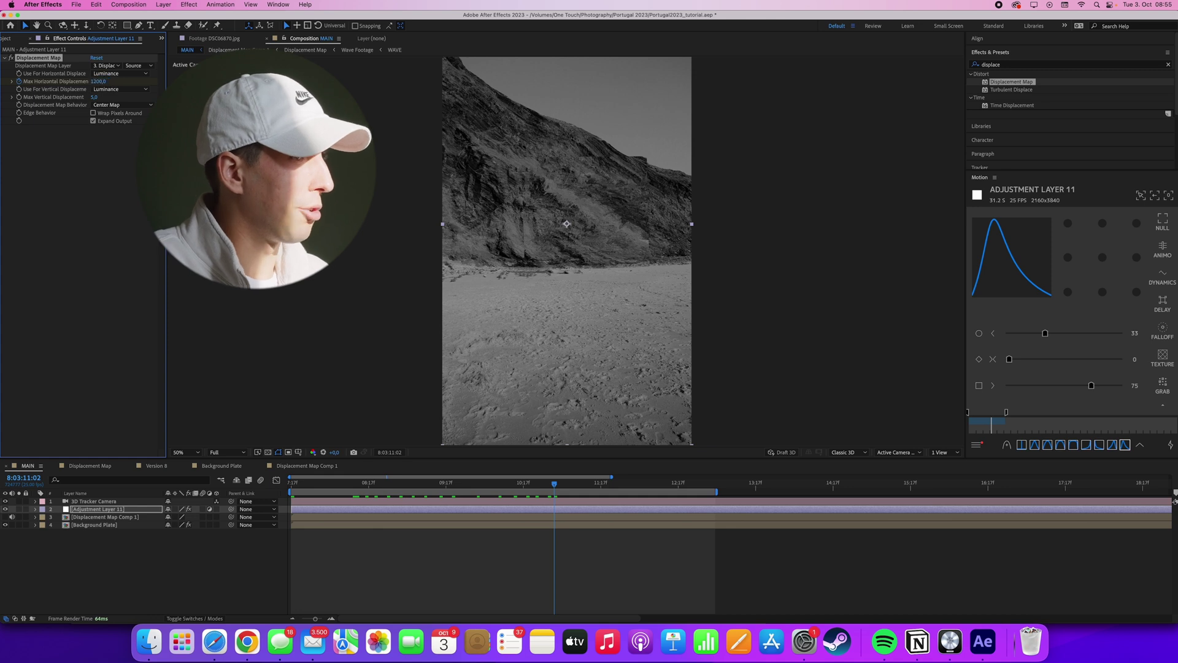
pyautogui.write('0')
pyautogui.press('Return')
# Apply Easy Ease to both displacement keyframes and preview the animation
pyautogui.press('u')
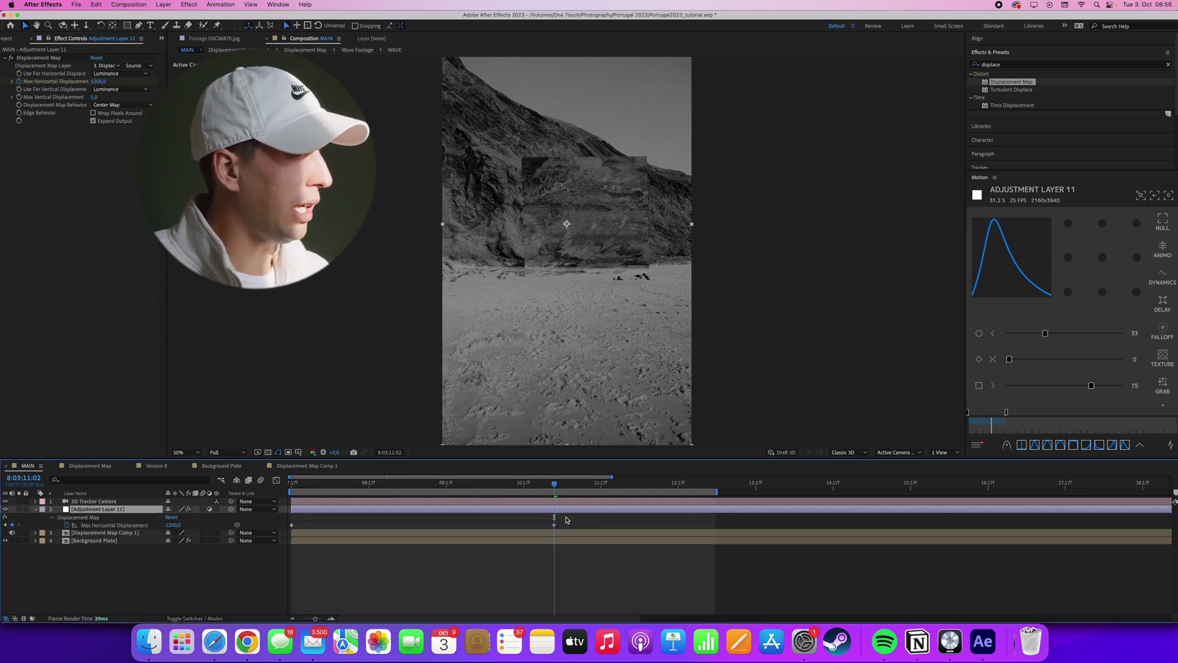
pyautogui.moveTo(571, 525); pyautogui.dragTo(285, 541)
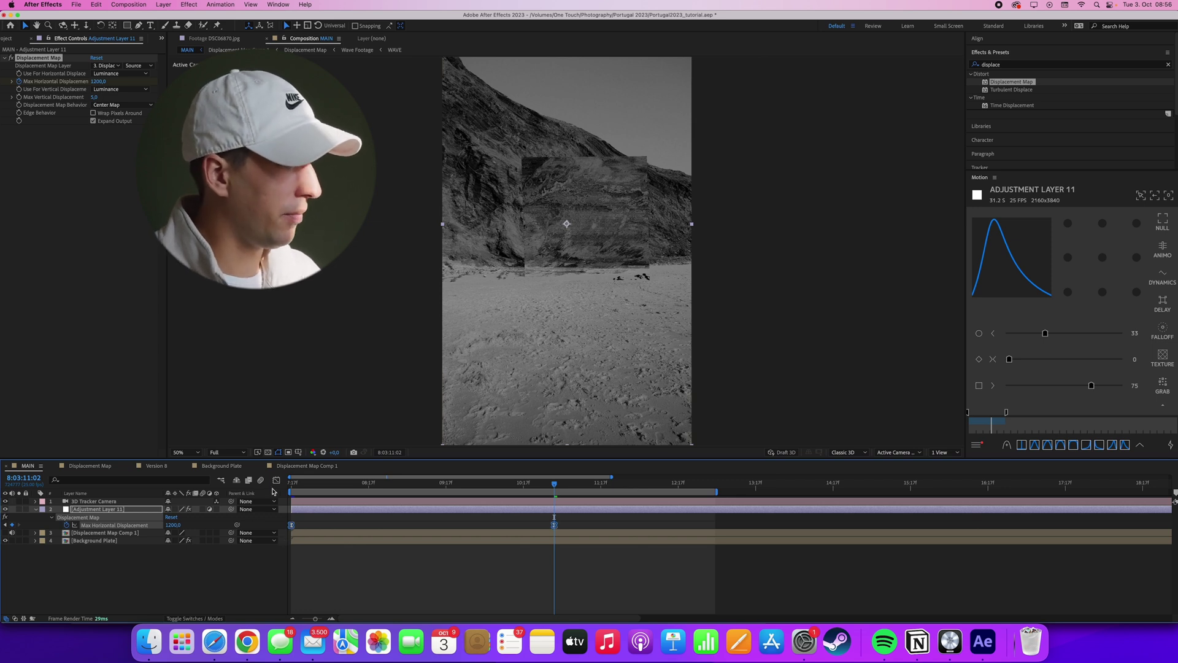
pyautogui.press('Home')
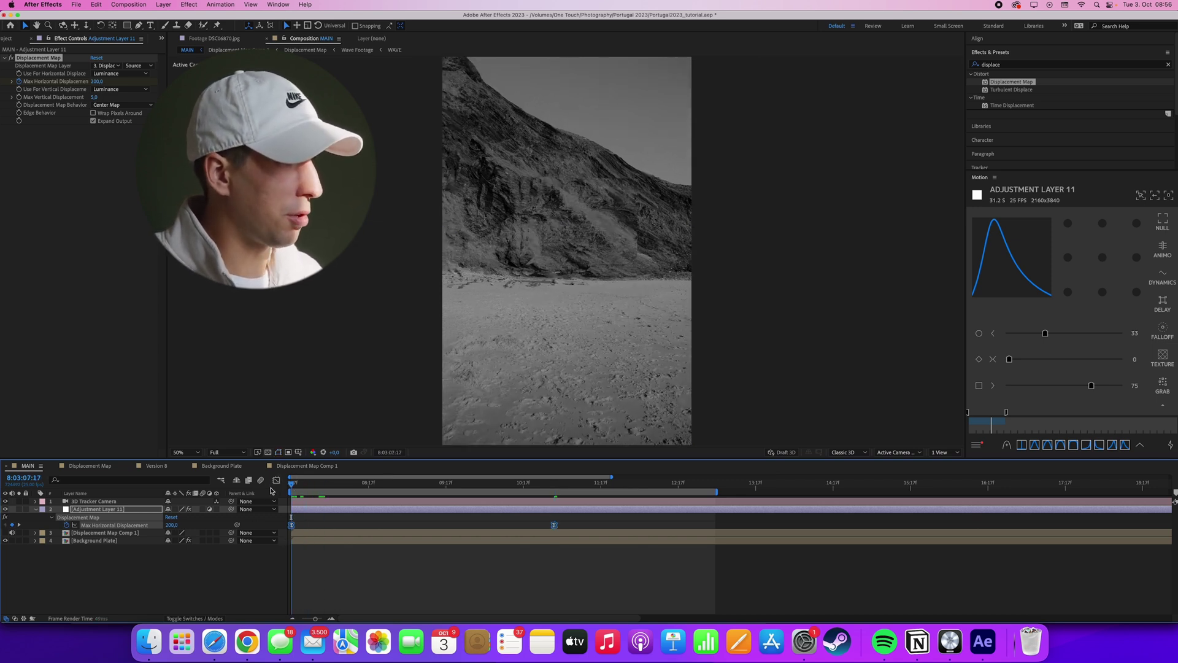
pyautogui.press('space')
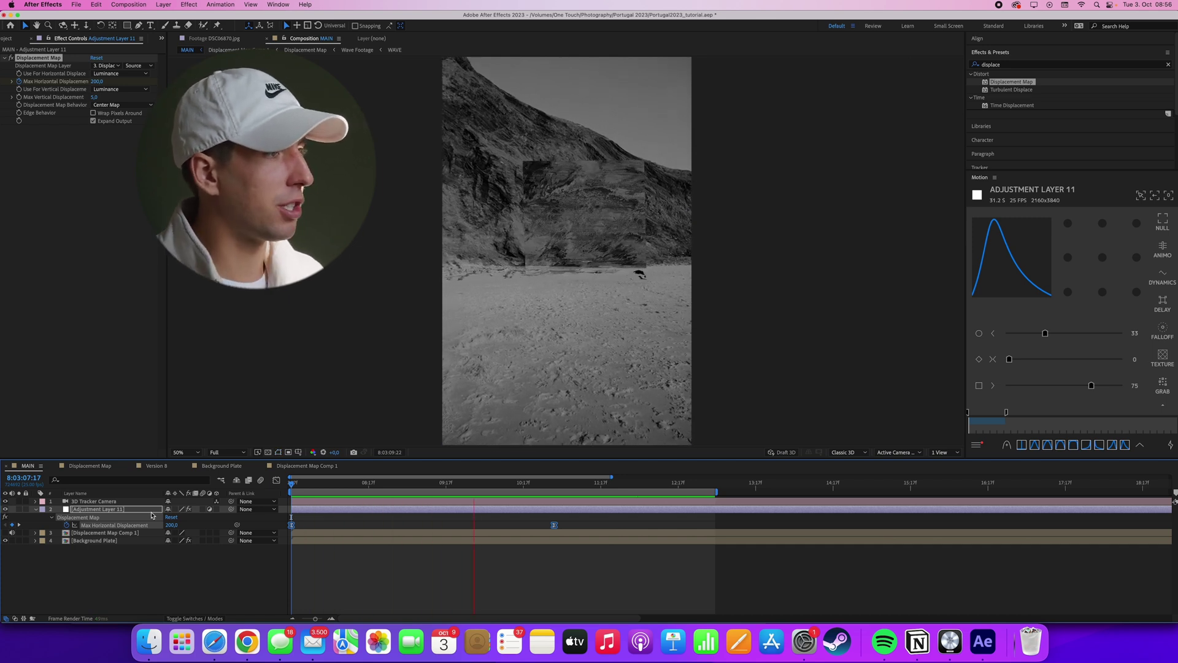
pyautogui.press('space')
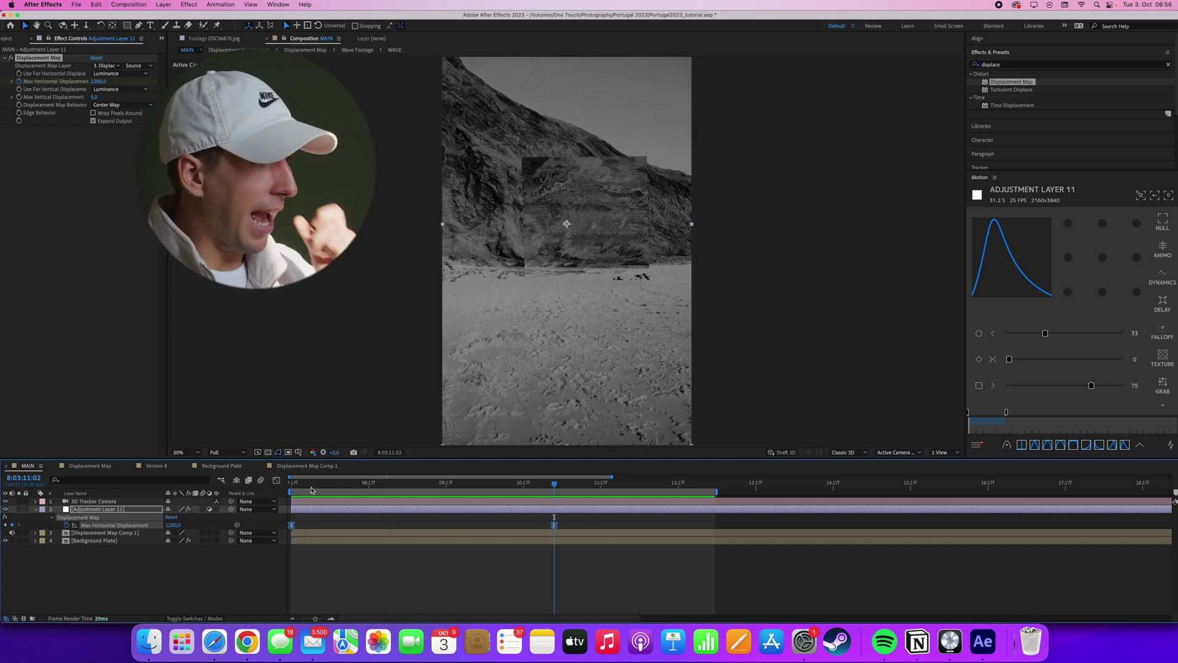
# In the speed graph, drag the final keyframe's influence handle left, then preview from the start
pyautogui.click(277, 481)
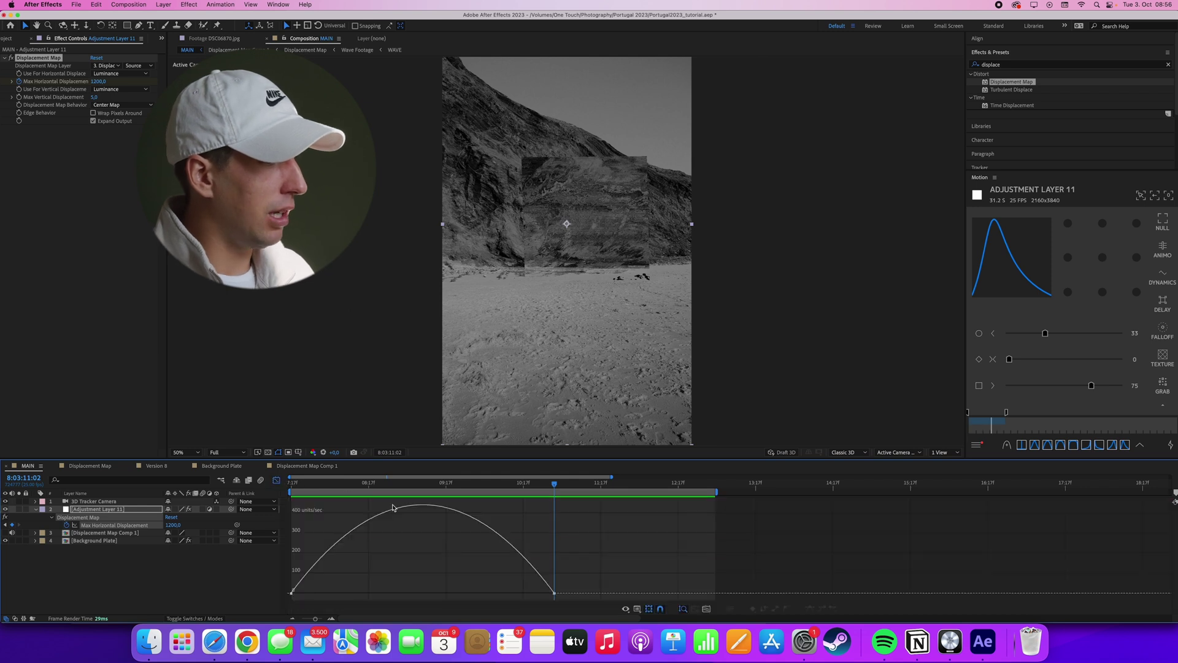
pyautogui.click(554, 593)
pyautogui.moveTo(510, 594); pyautogui.dragTo(440, 593)
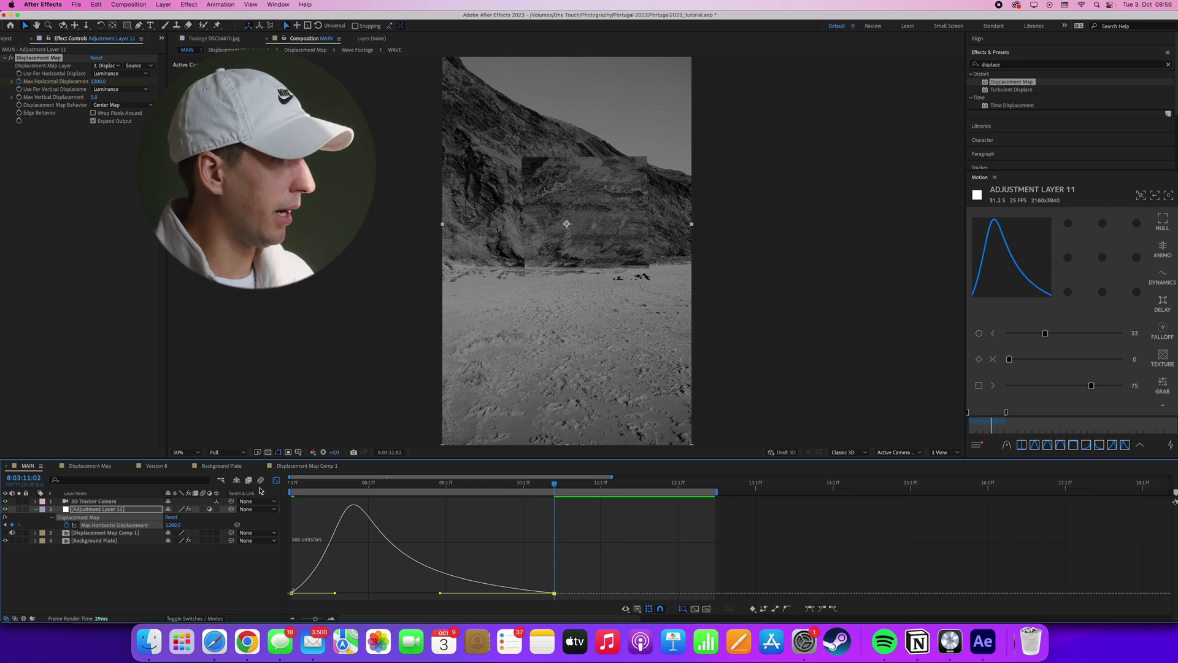
pyautogui.click(277, 481)
pyautogui.moveTo(497, 485); pyautogui.dragTo(151, 500)
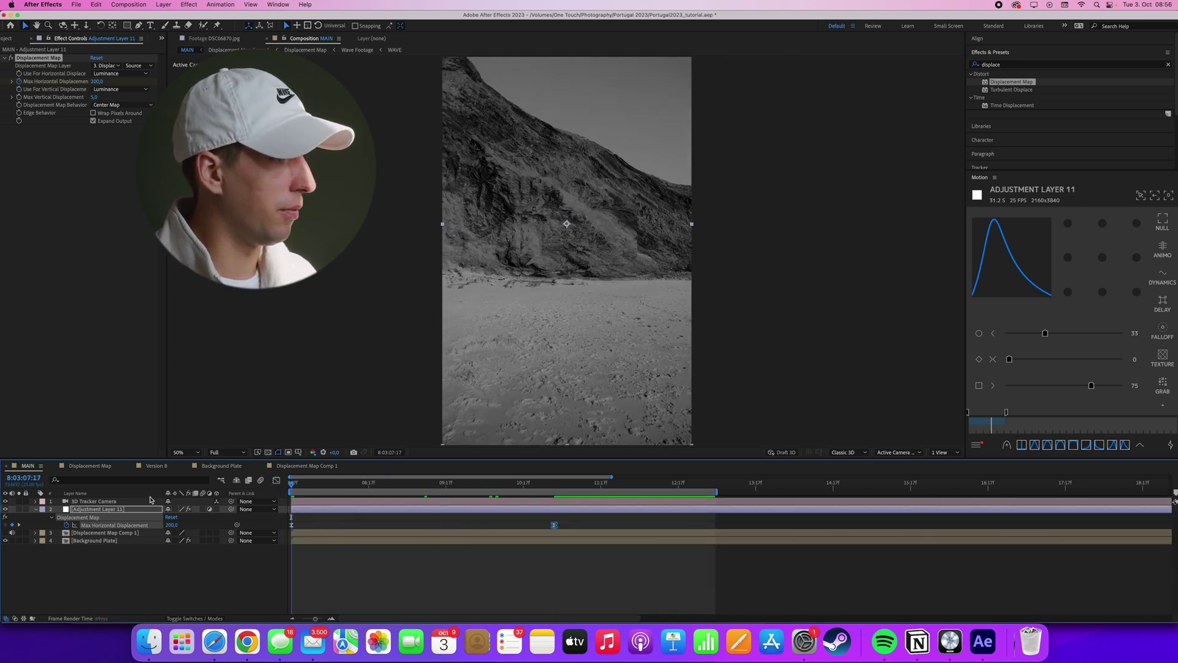
pyautogui.press('space')
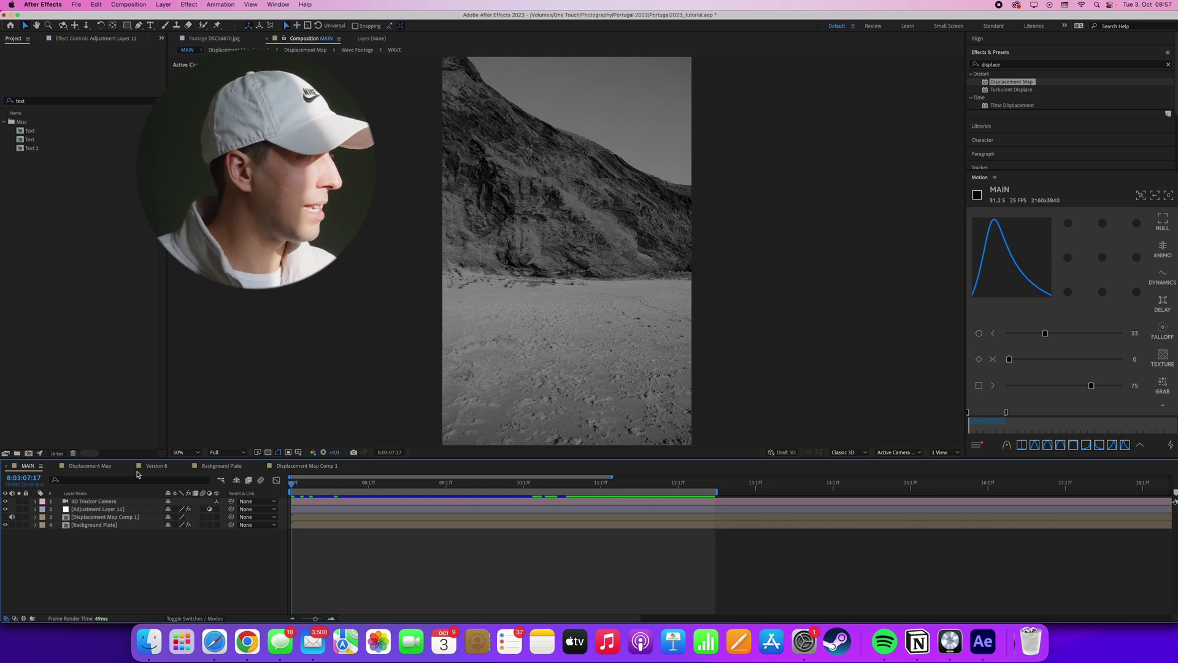
# Add the Text comp to MAIN's timeline, inspect its E23 title, and return to MAIN via the flowchart
pyautogui.moveTo(42, 141); pyautogui.dragTo(116, 517)
pyautogui.doubleClick(115, 501)
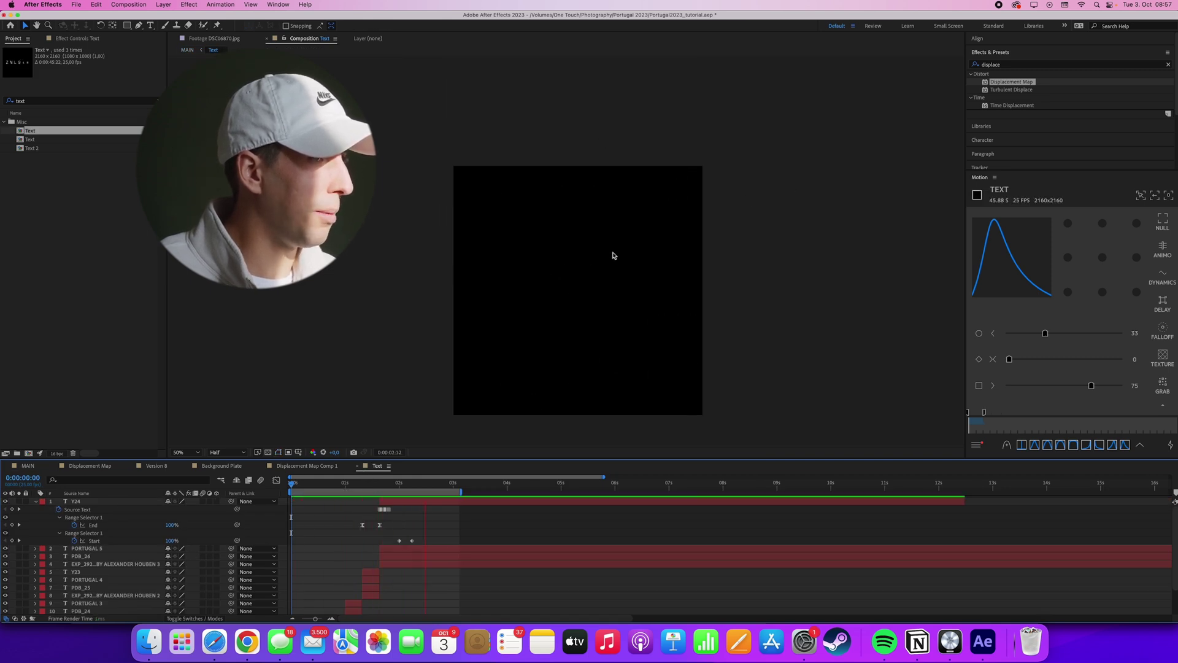
pyautogui.press('Tab')
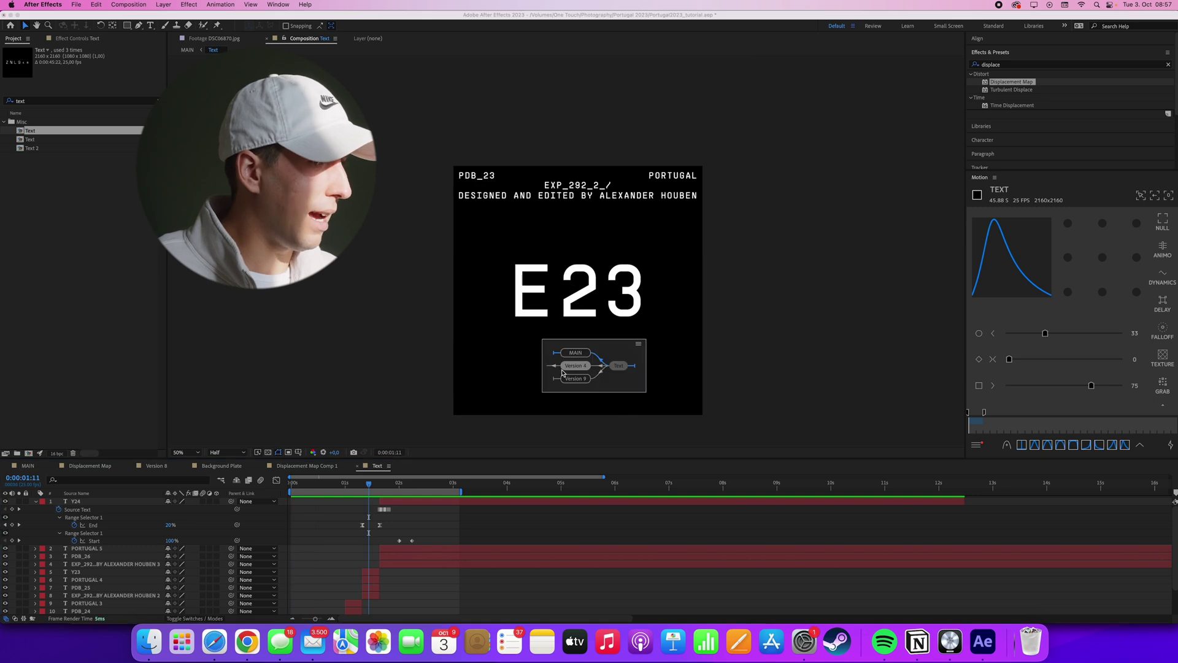
pyautogui.press('Return')
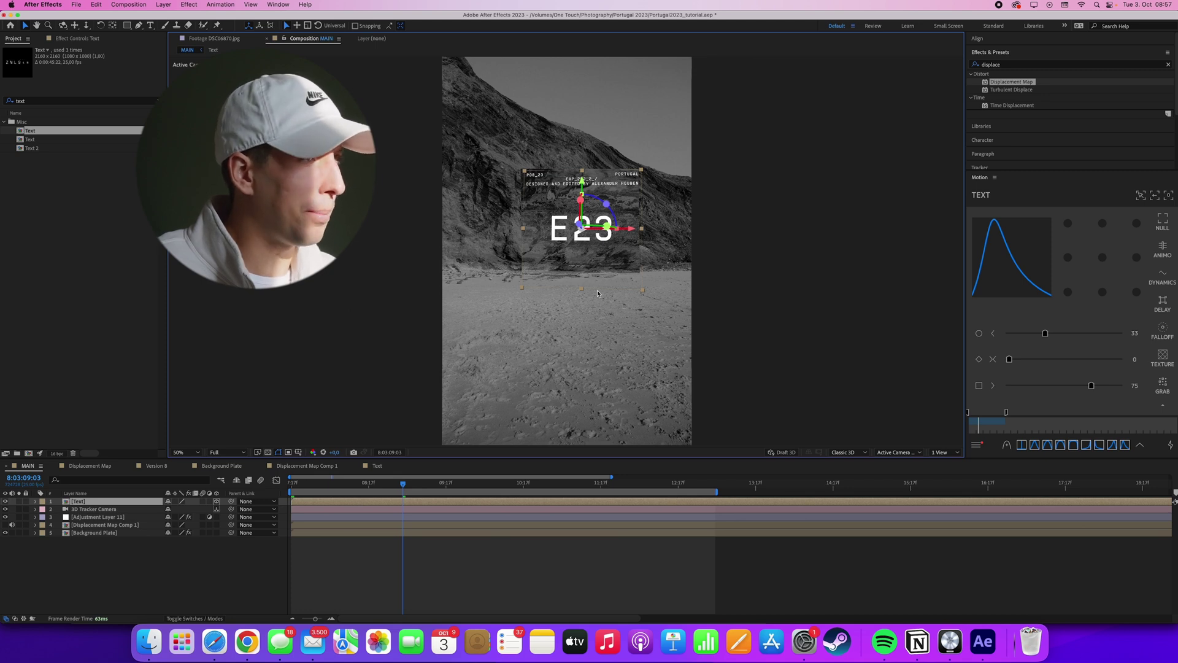
# From the composition start, select the adjustment layer and view its Displacement Map effect
pyautogui.click(780, 262)
pyautogui.moveTo(410, 483); pyautogui.dragTo(291, 485)
pyautogui.click(88, 502)
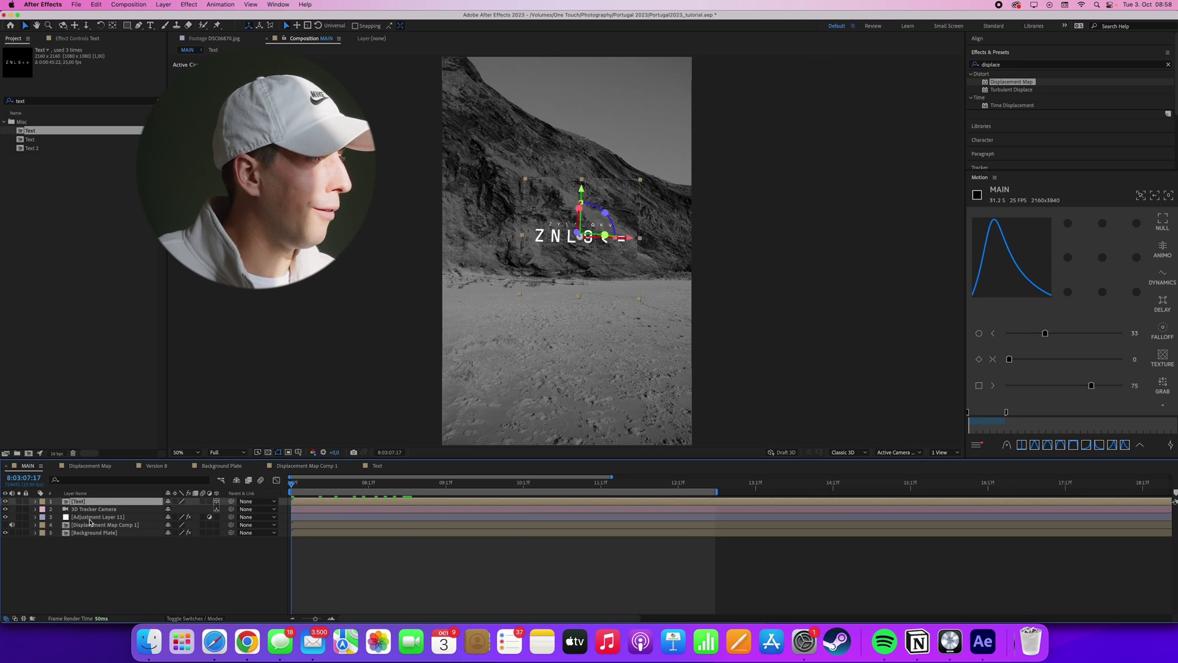
pyautogui.click(90, 518)
pyautogui.click(92, 38)
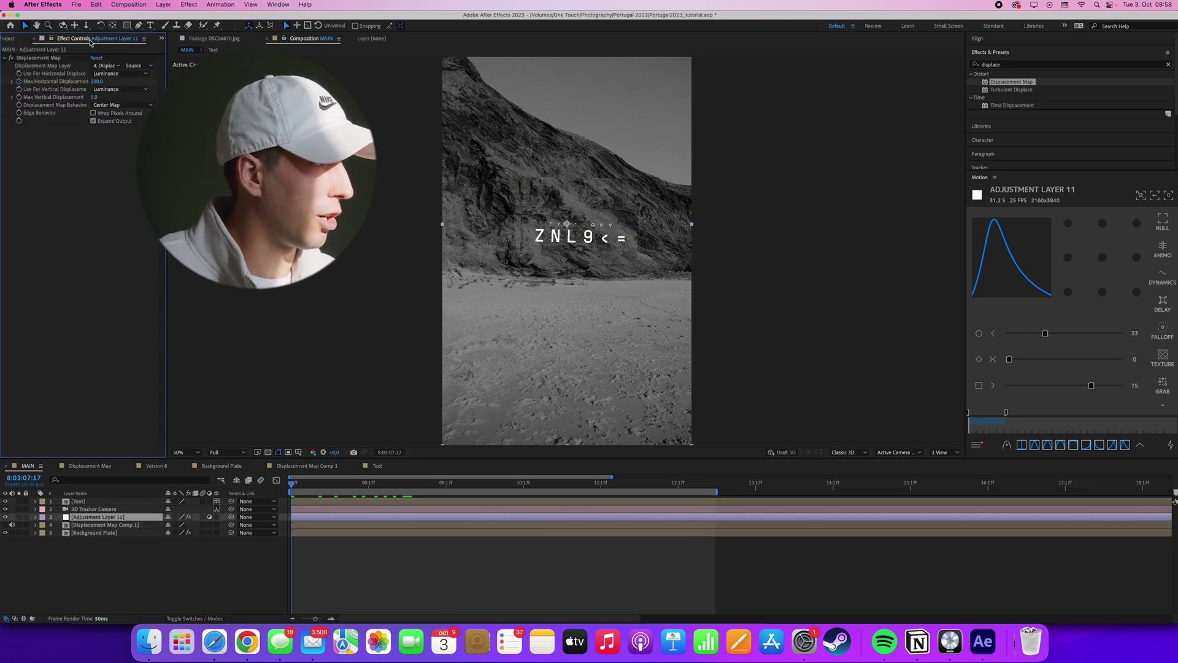
pyautogui.click(38, 58)
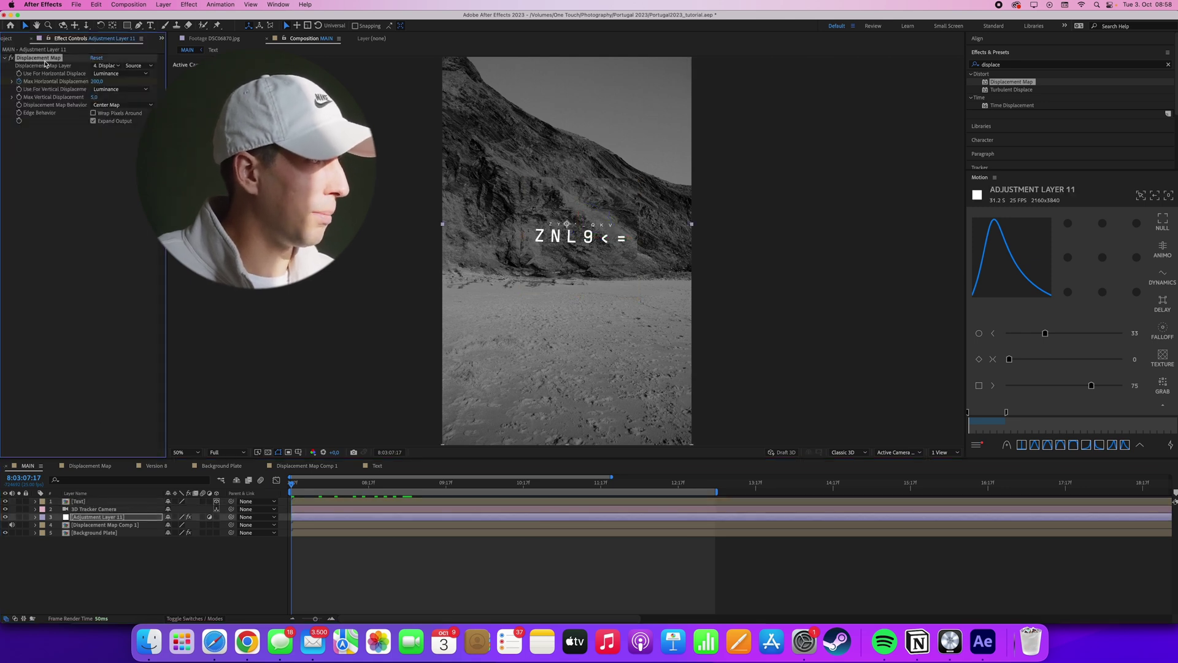
# Test the Text layer below Adjustment Layer 11, then bring it back to the top
pyautogui.click(80, 505)
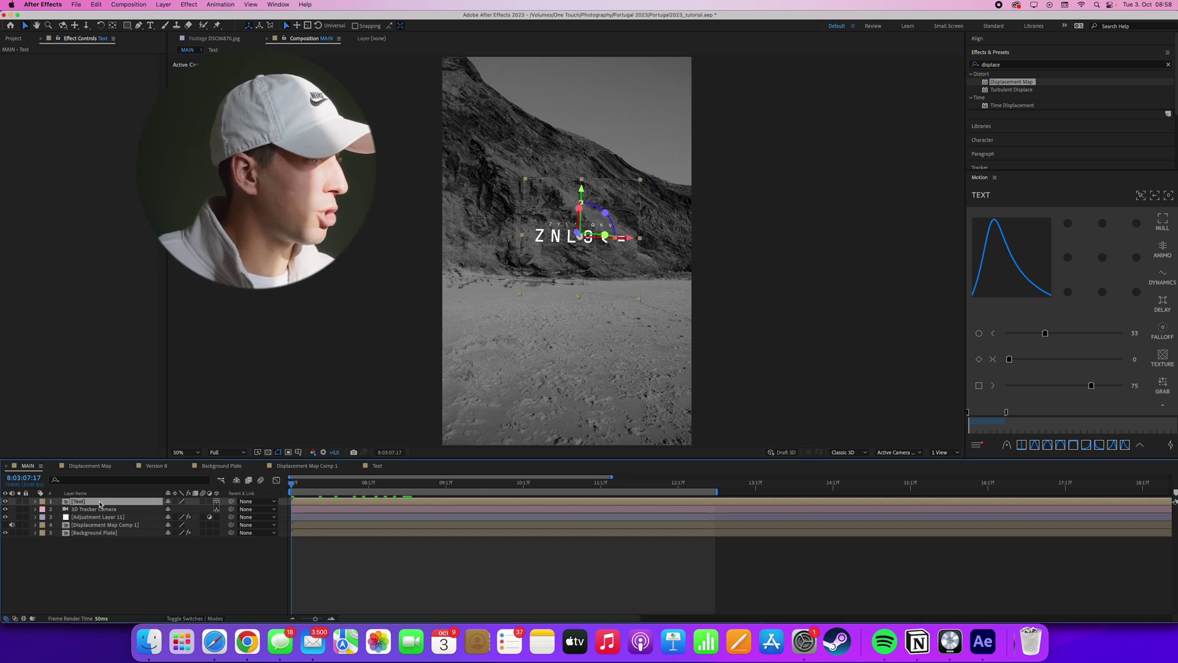
pyautogui.moveTo(100, 504); pyautogui.dragTo(103, 522)
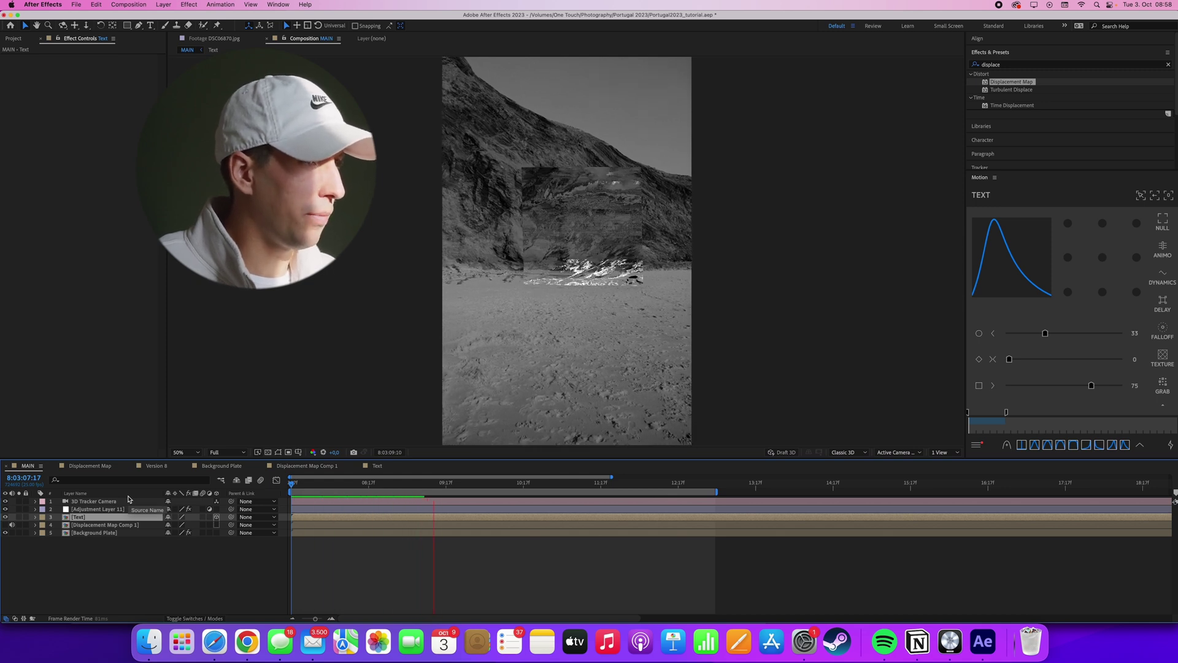
pyautogui.press('space')
pyautogui.press('super+shift+bracketright')
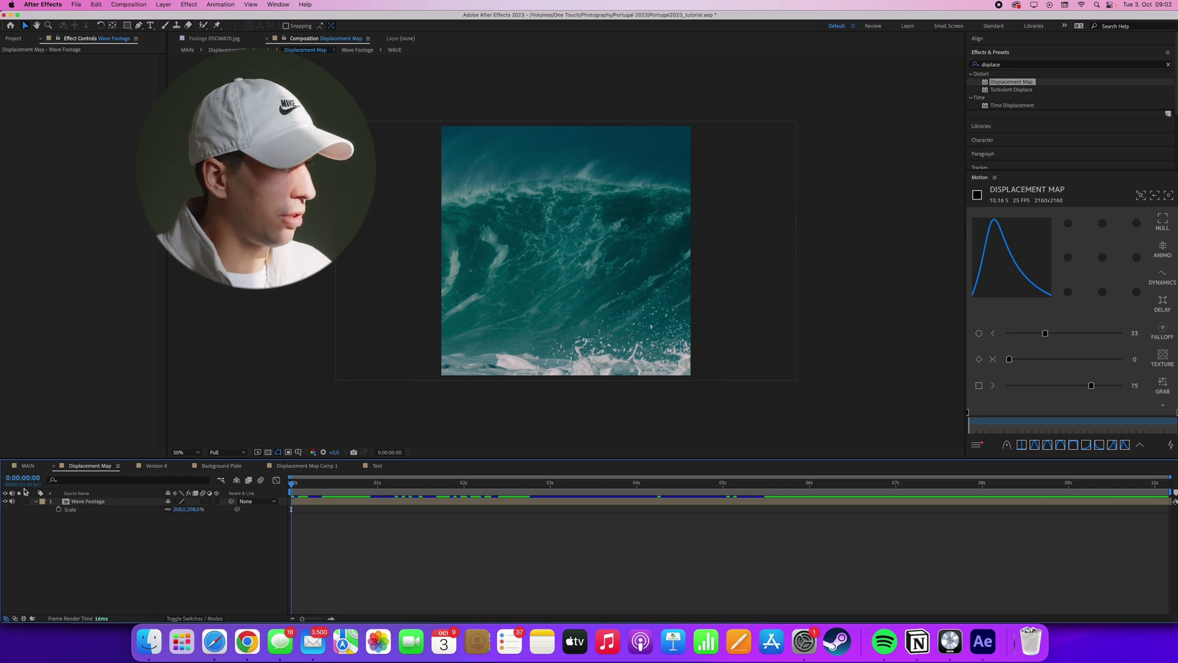
# Open Displacement Map Comp 1's Displacement Map precomp, add AdobeStock_178433609.jpeg from Finder, then return to MAIN
pyautogui.click(28, 465)
pyautogui.doubleClick(105, 525)
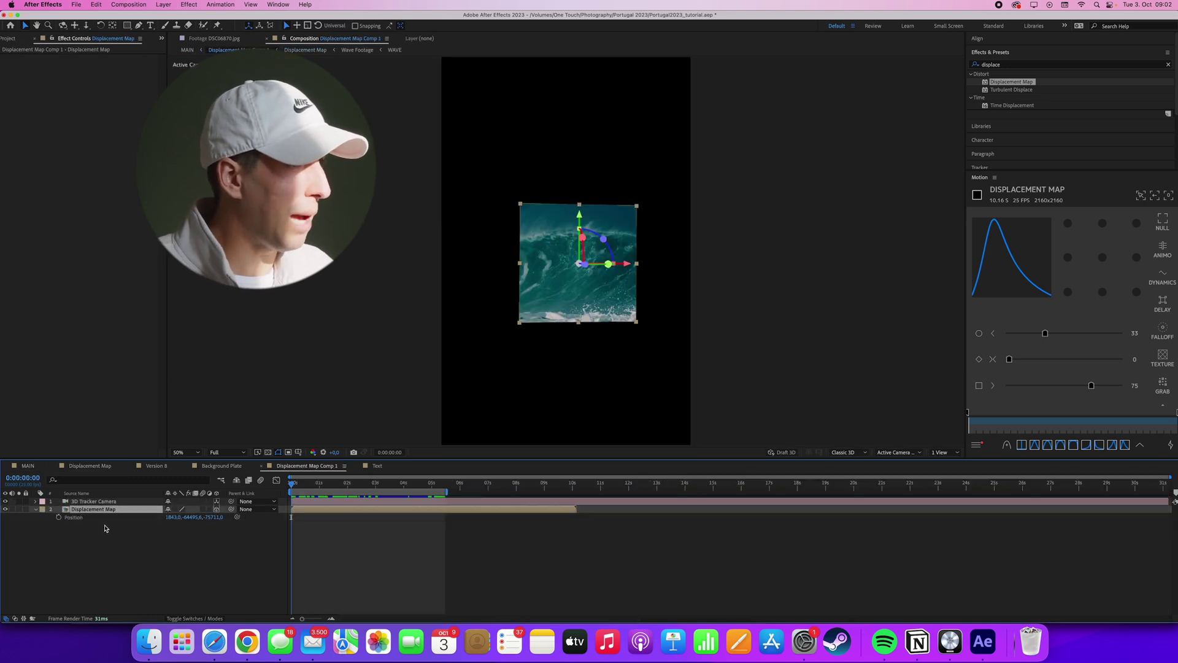
pyautogui.doubleClick(103, 510)
pyautogui.click(149, 642)
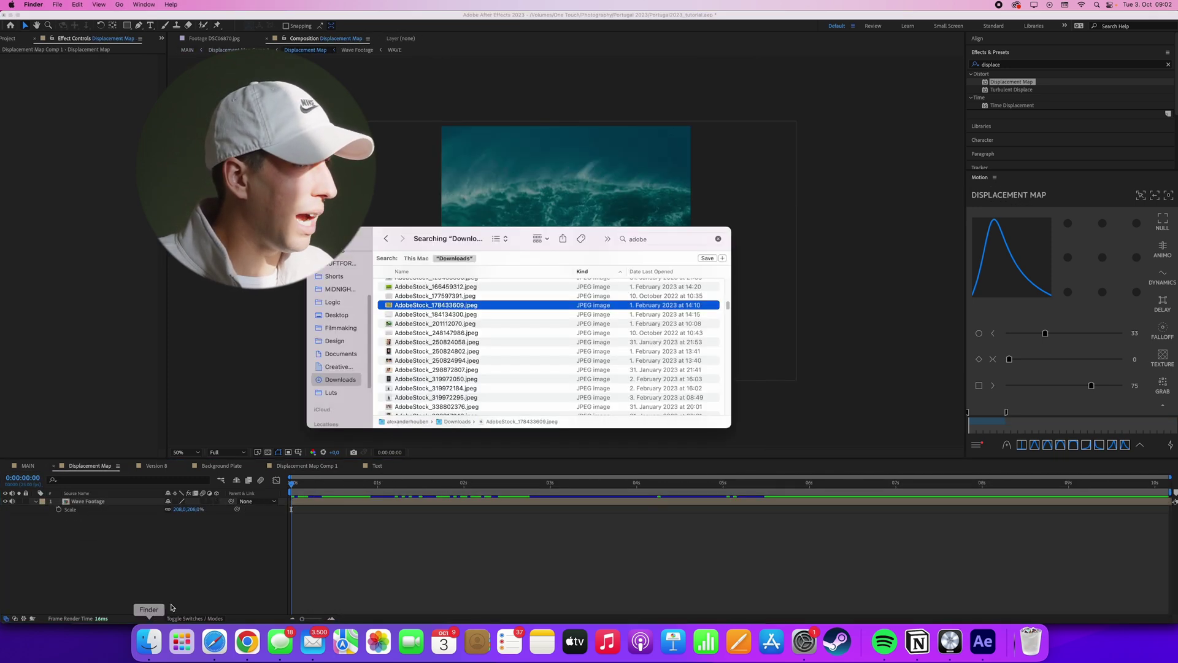
pyautogui.moveTo(414, 306); pyautogui.dragTo(116, 546)
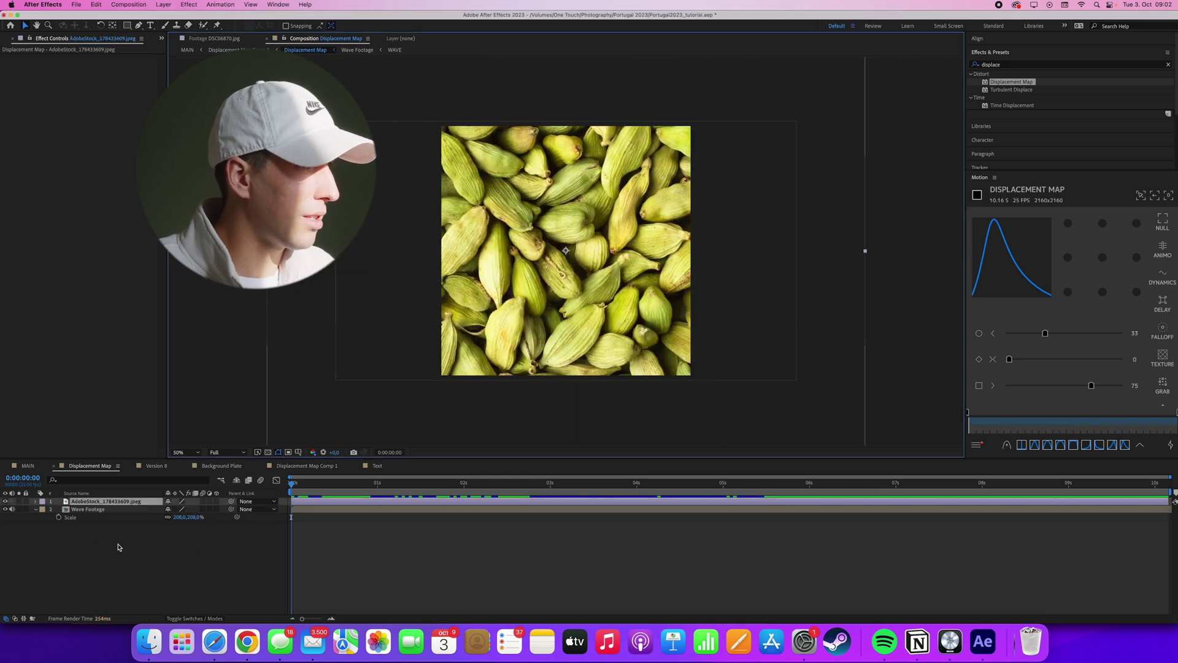
pyautogui.press('Tab')
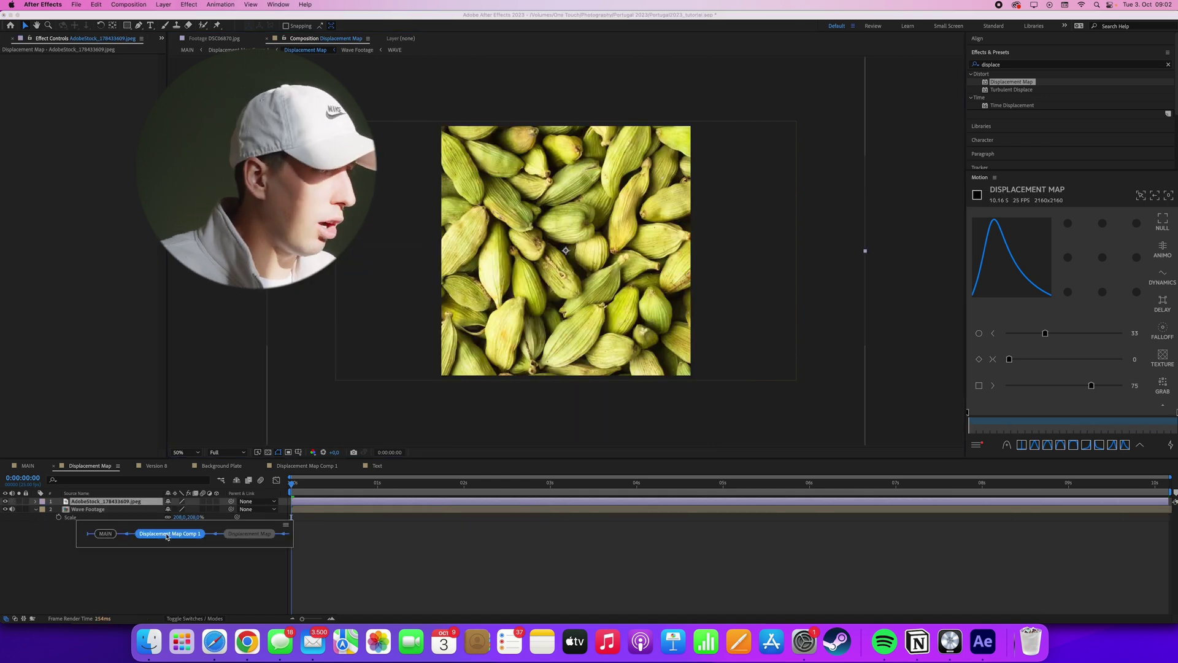
pyautogui.click(167, 536)
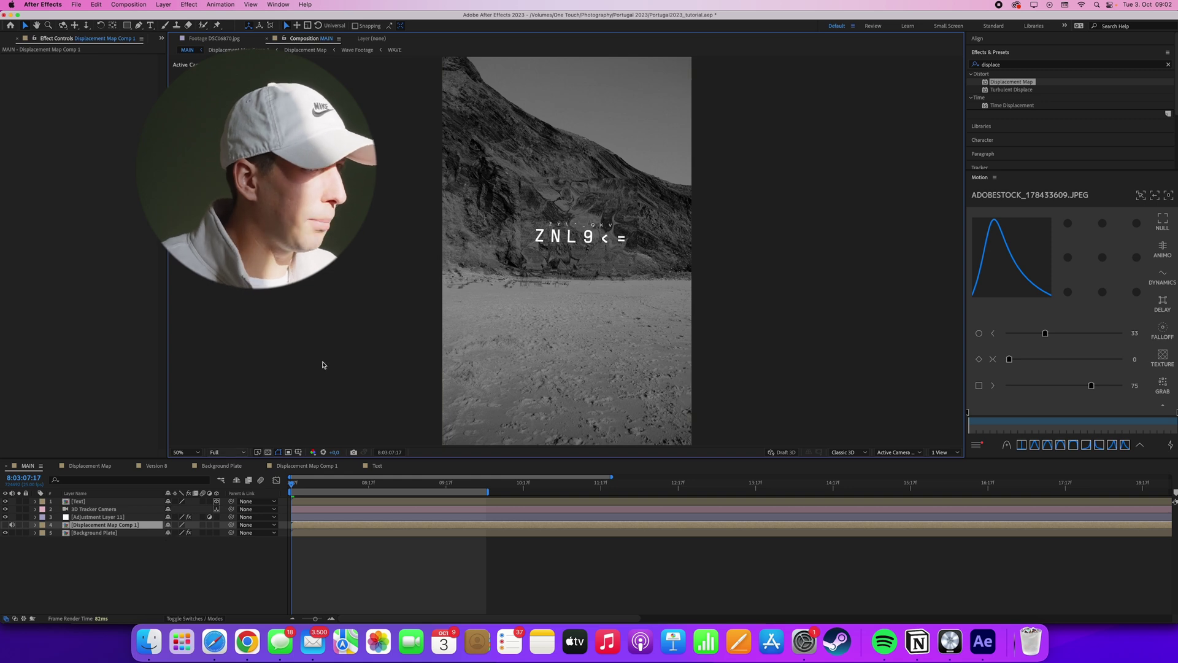
pyautogui.scroll(4, 553, 184)
pyautogui.scroll(-2, 577, 262)
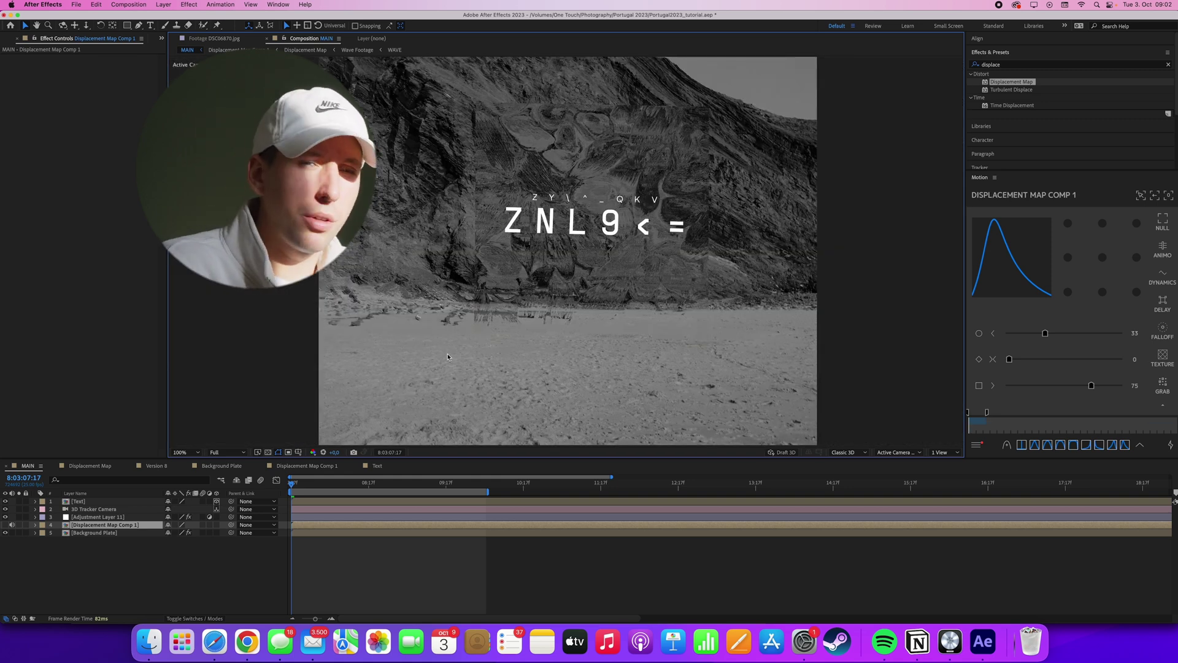